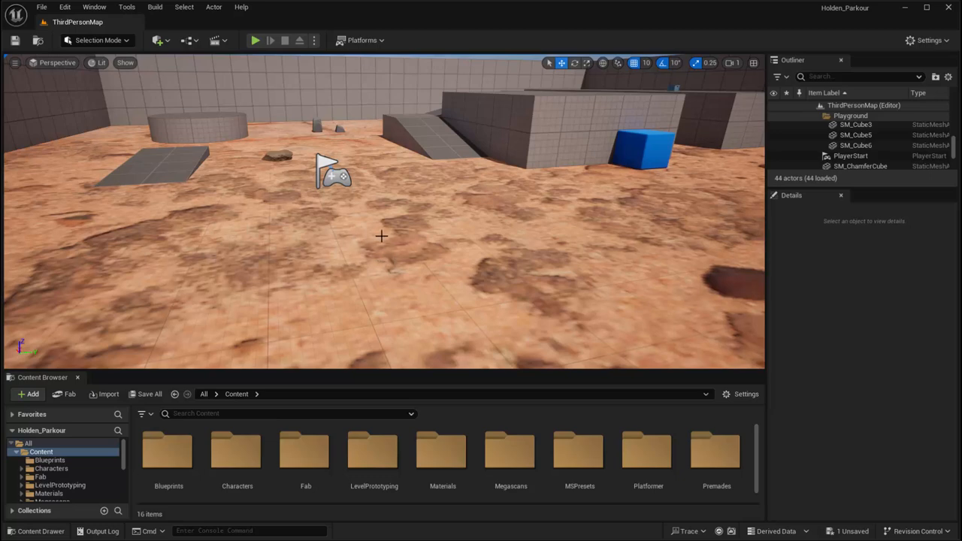
Start a new empty Blueprint class with Actor as its parent class
right_click_drag(367, 240, 418, 211)
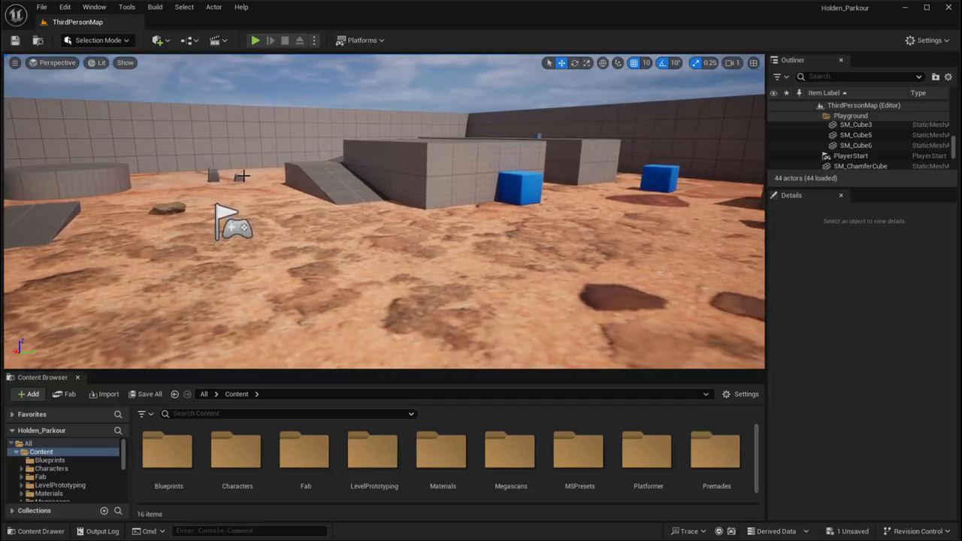
left_click(192, 42)
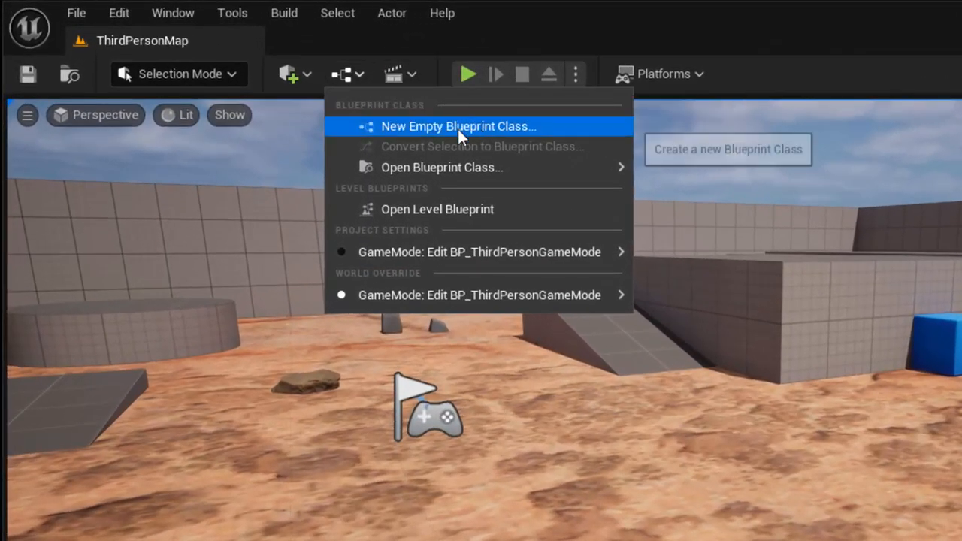
left_click(416, 126)
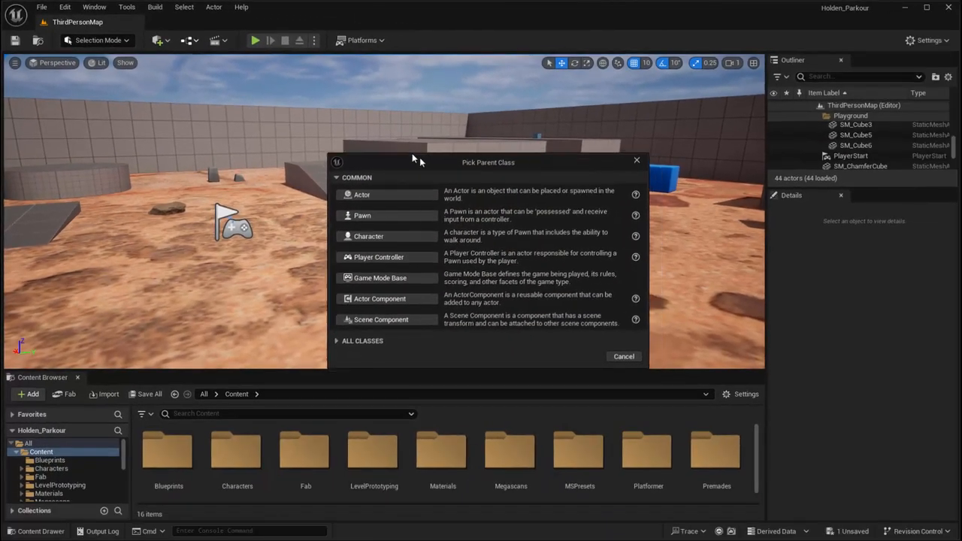
left_click_drag(419, 157, 384, 123)
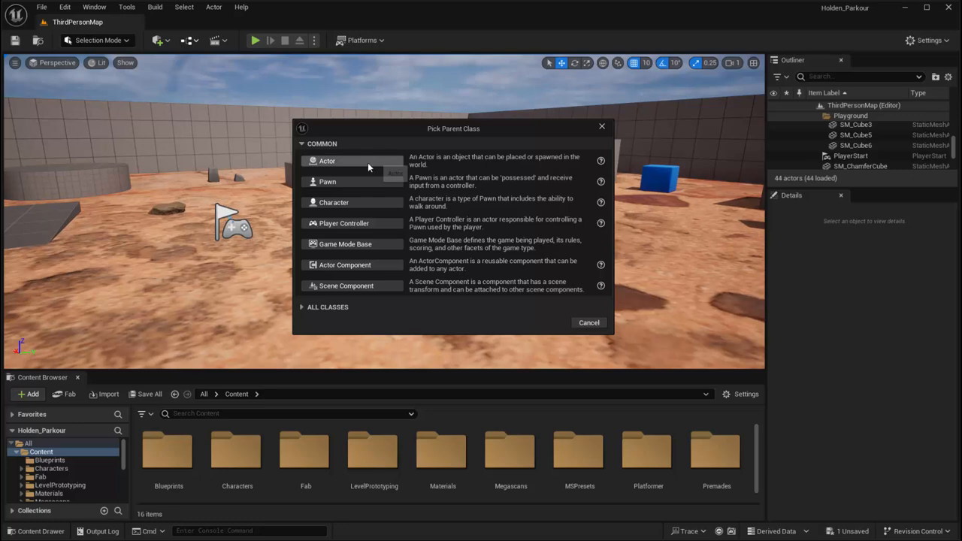
left_click(304, 308)
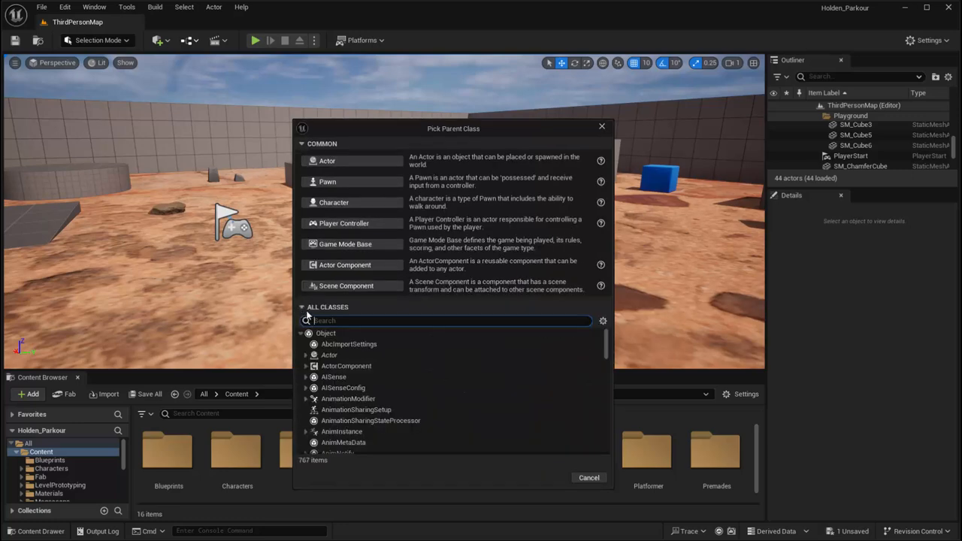
left_click(305, 315)
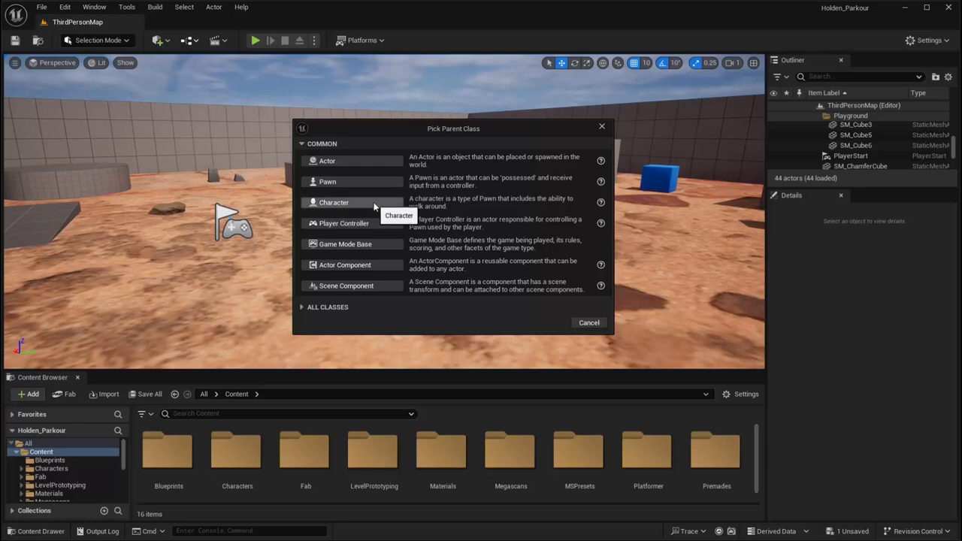
left_click(350, 163)
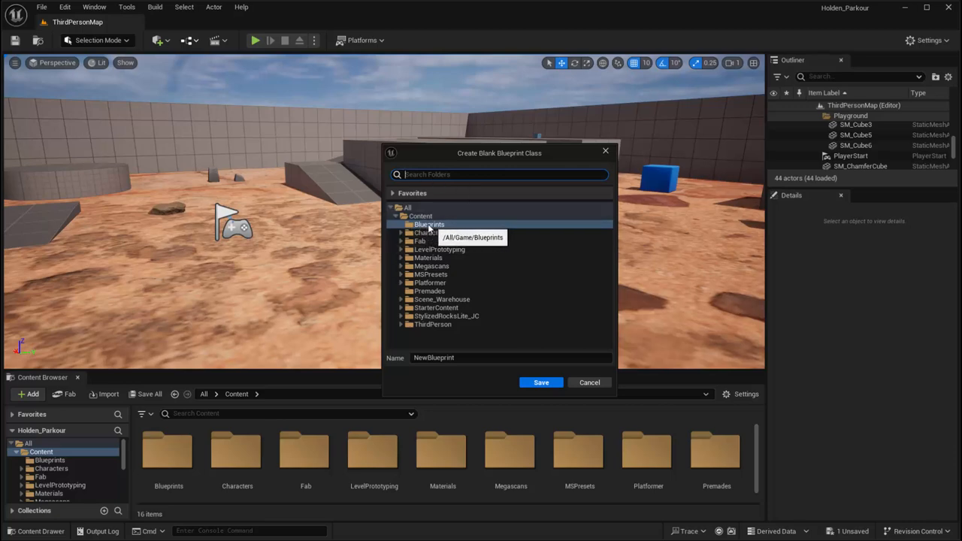
Name the new Blueprint class bp_torch and save it in the Blueprints folder
left_click_drag(472, 358, 391, 354)
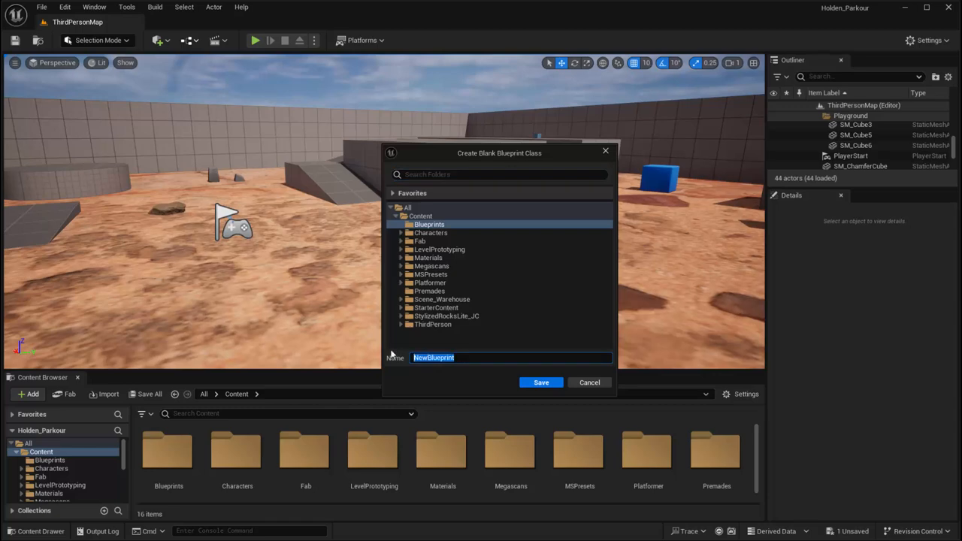
type("bp_torch")
left_click(533, 386)
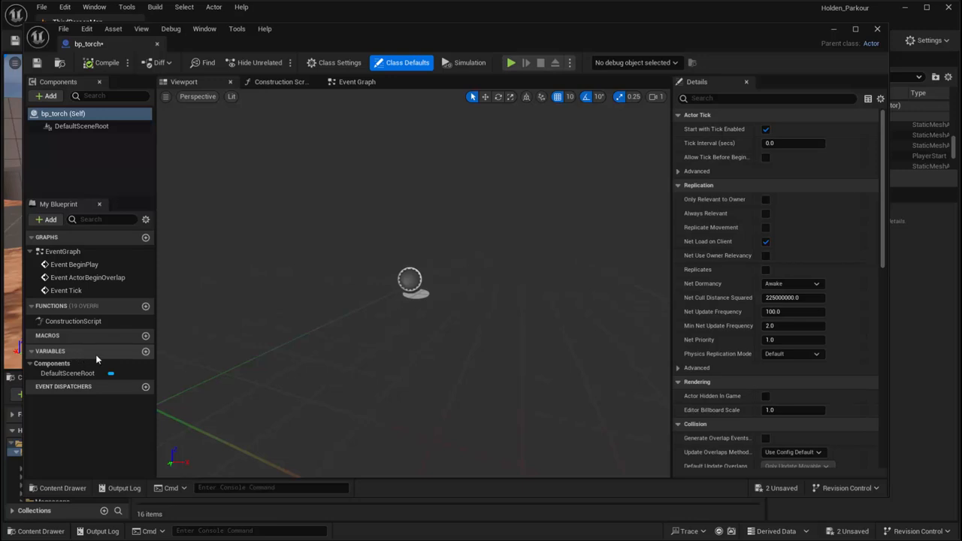
left_click(357, 82)
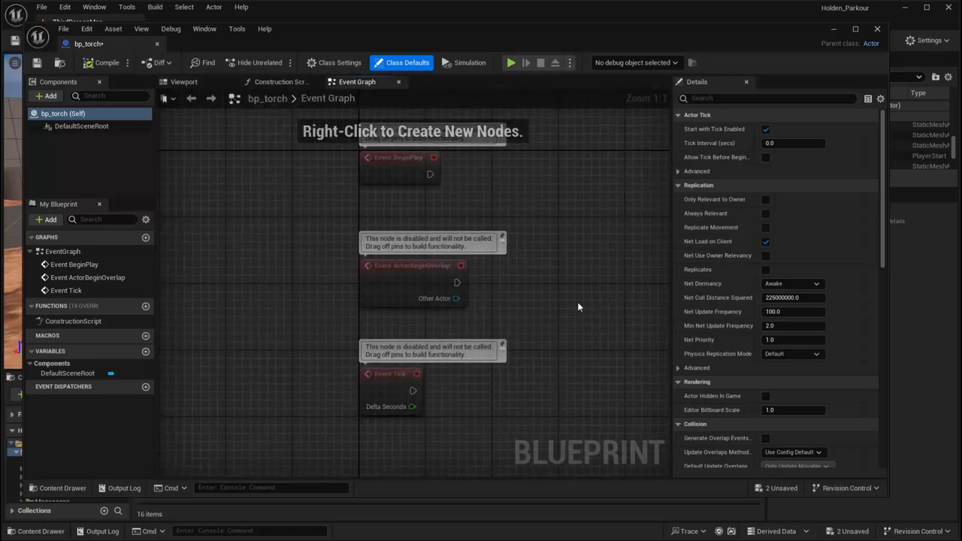
right_click_drag(577, 306, 454, 284)
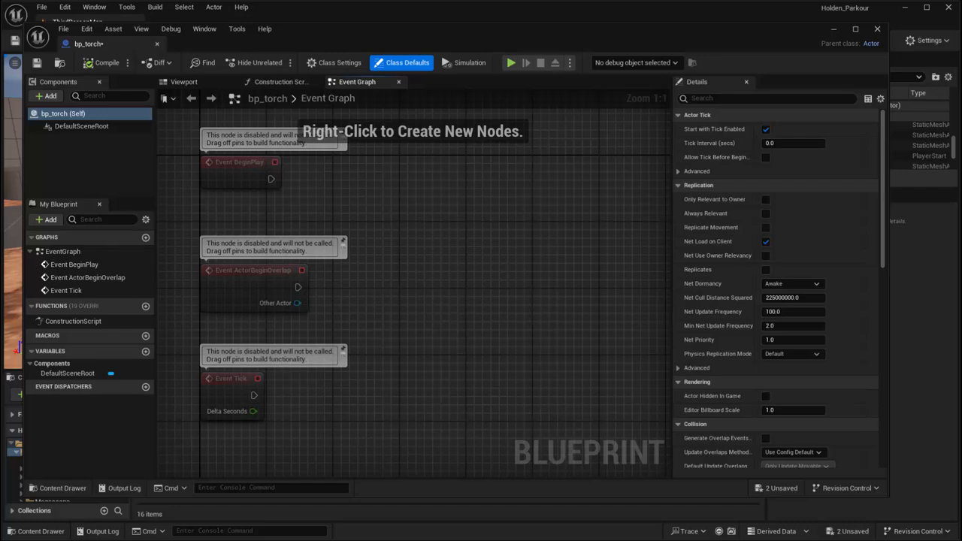
left_click(199, 82)
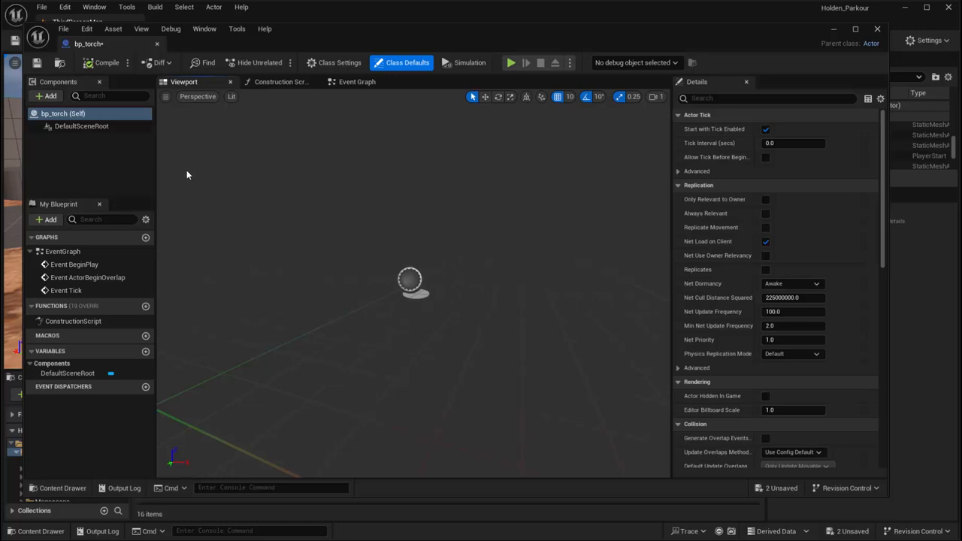
Add a Static Mesh component to bp_torch with its default name and assign the Shape_Cylinder mesh to it
left_click(56, 97)
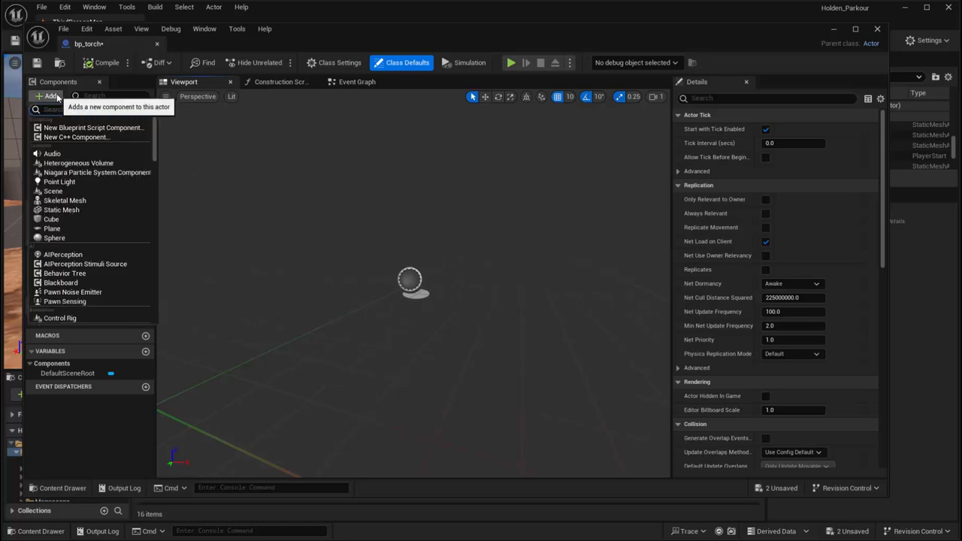
left_click(75, 212)
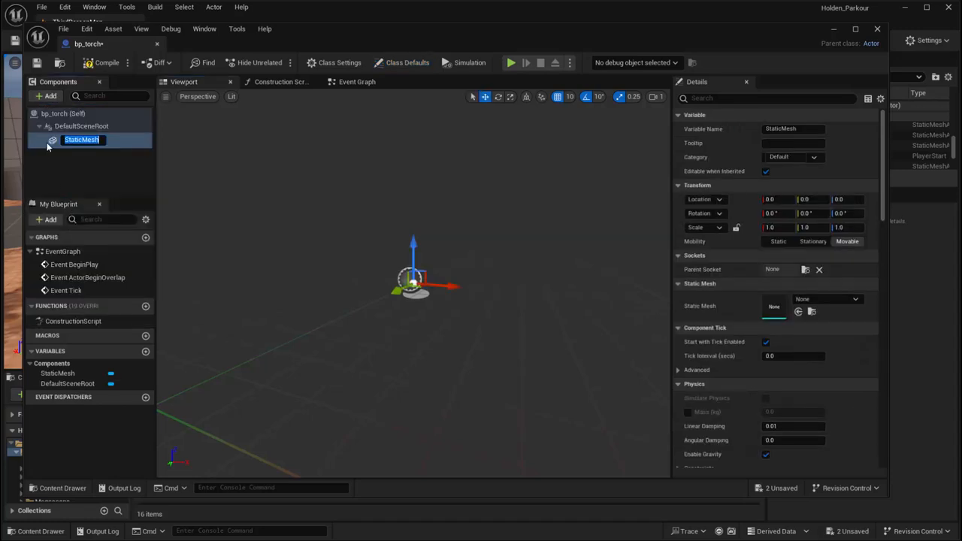
key("Return")
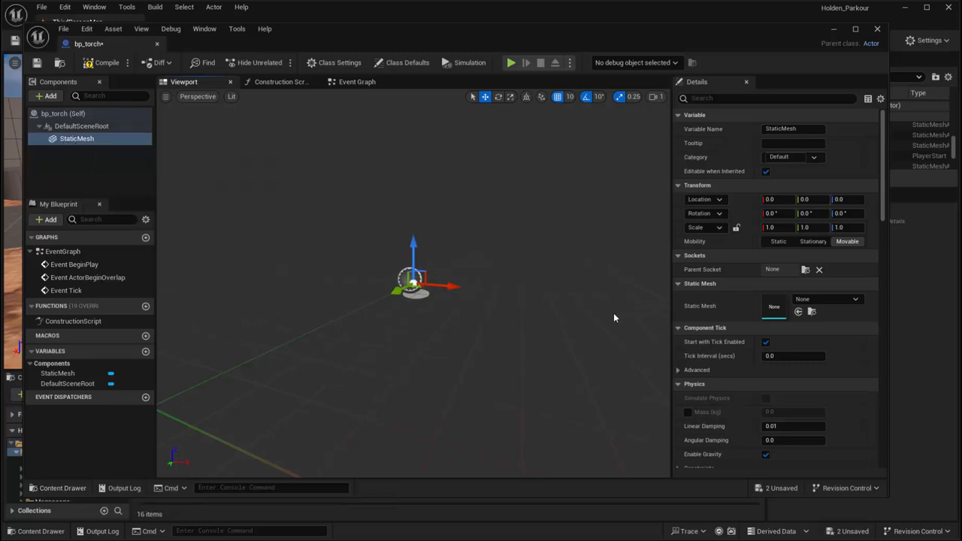
left_click(819, 300)
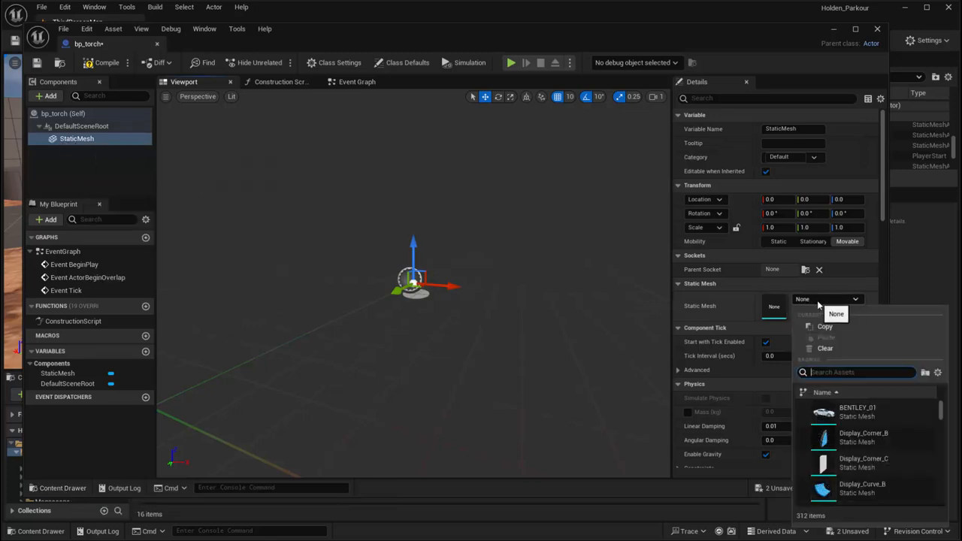
type("cyl")
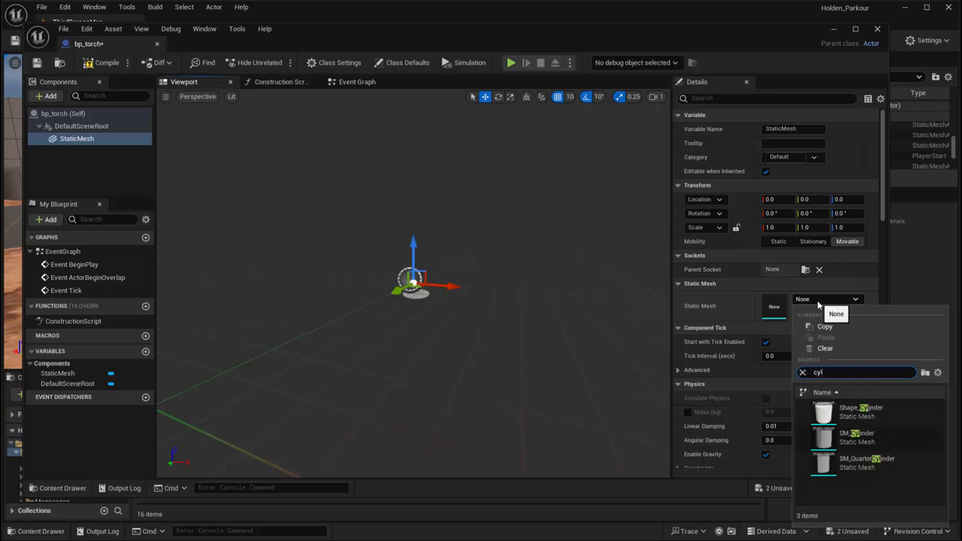
left_click(848, 412)
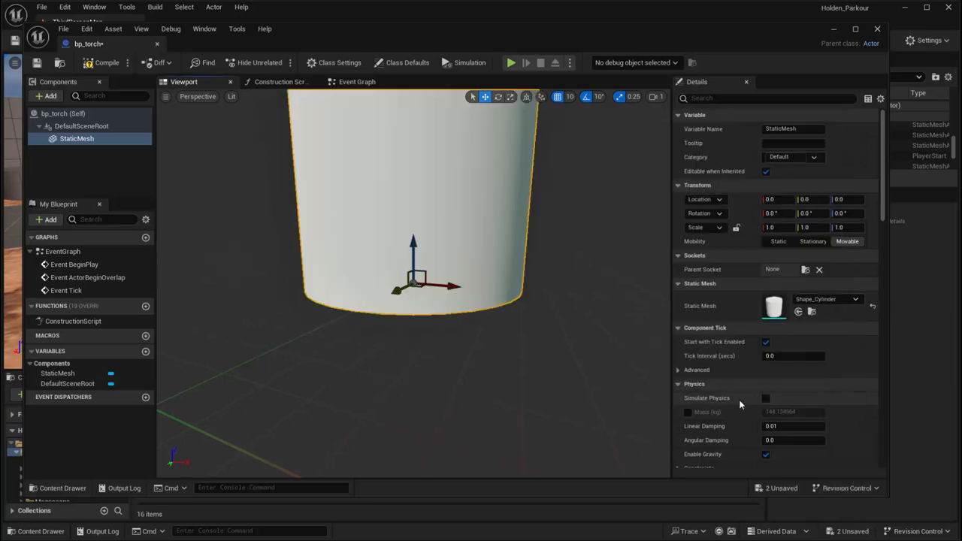
Scale the cylinder to 0.25 in X and Y and 0.5 in Z
right_click_drag(448, 348, 431, 364)
key("r")
left_click_drag(420, 331, 407, 340)
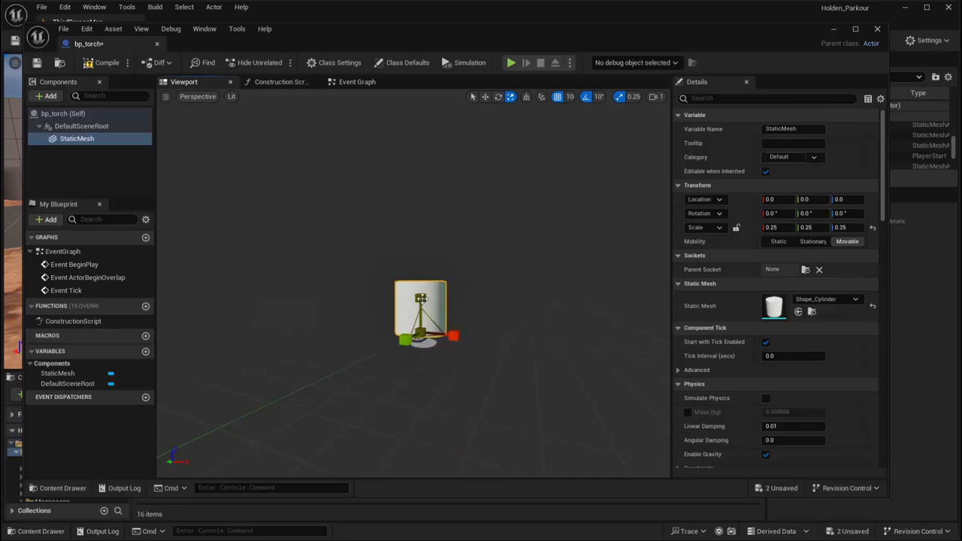
mouse_move(420, 298)
left_mouse_down()
mouse_move(420, 252)
mouse_move(420, 283)
left_mouse_up()
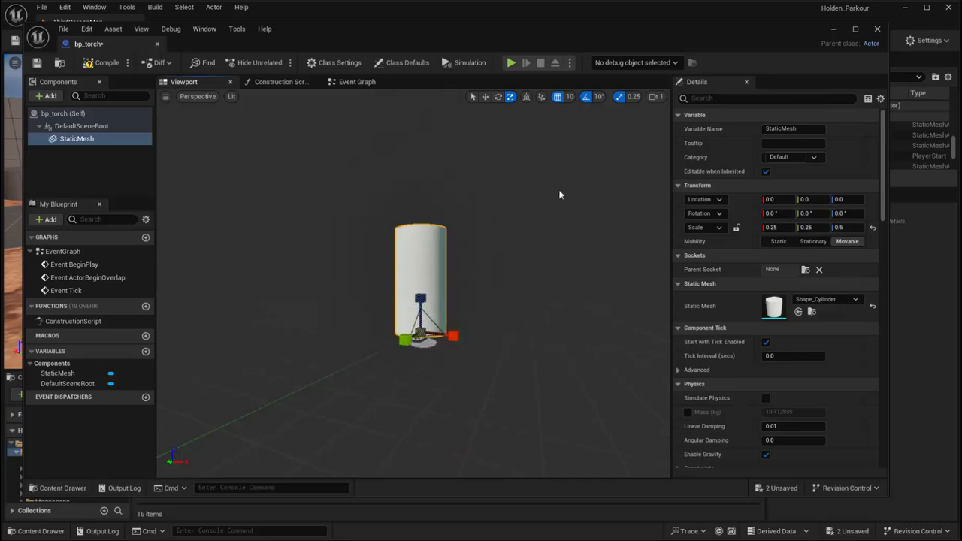
Set the scale snap to 0.0625 and shrink the cylinder to 0.0625 in X and Y and 0.3125 in Z
left_click(632, 97)
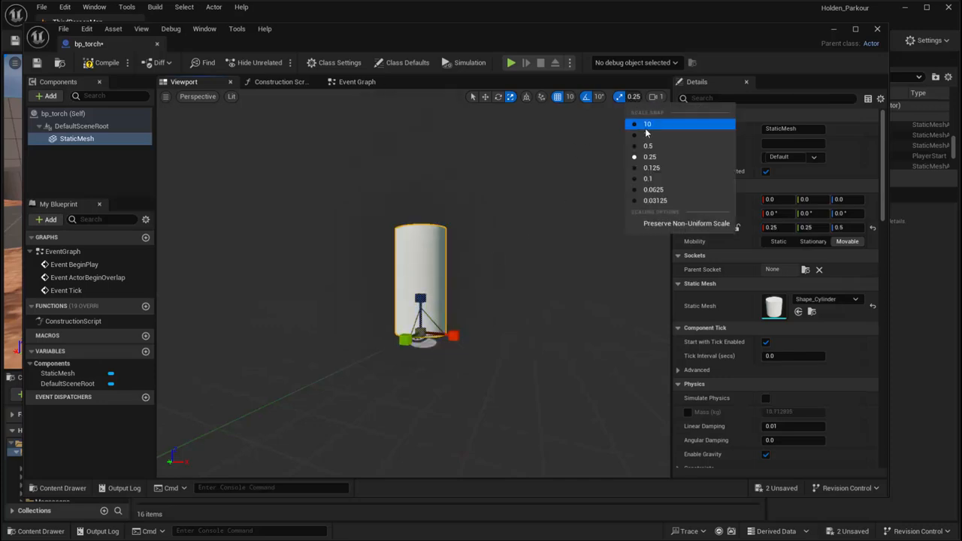
left_click(653, 189)
left_click_drag(421, 336, 410, 346)
right_click_drag(432, 323, 451, 342)
scroll(451, 342, "down", 1)
Add a second Static Mesh component under the cylinder and assign the Shape_Sphere mesh to it
left_click(51, 98)
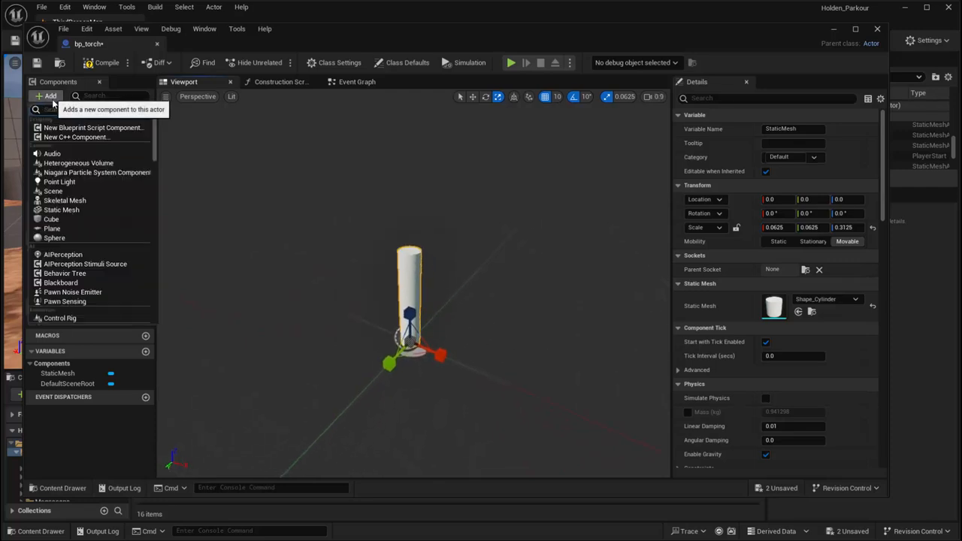
left_click(70, 209)
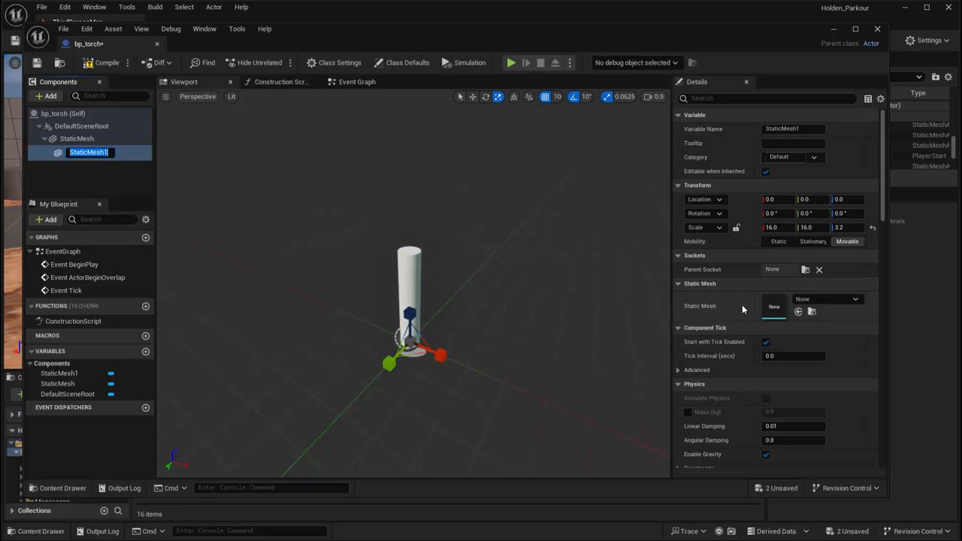
left_click(813, 300)
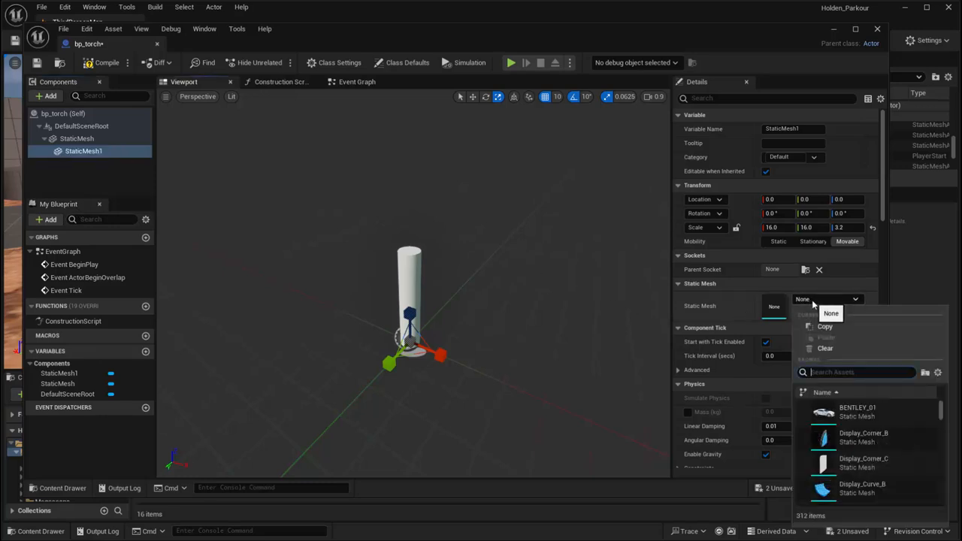
type("sph")
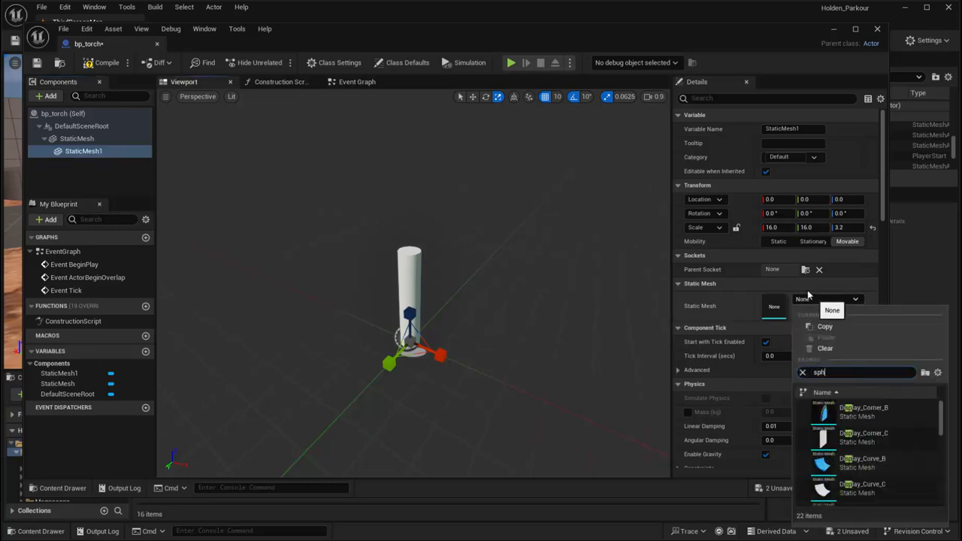
left_click(842, 436)
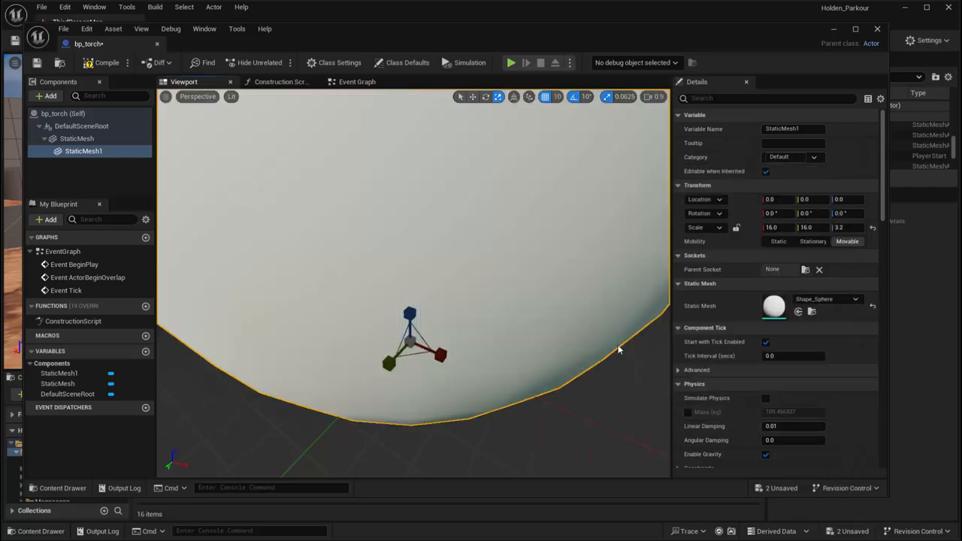
Reset the sphere's scale to its default of 1.0 and reduce it to 0.25 in Y and Z
scroll(417, 355, "down", 6)
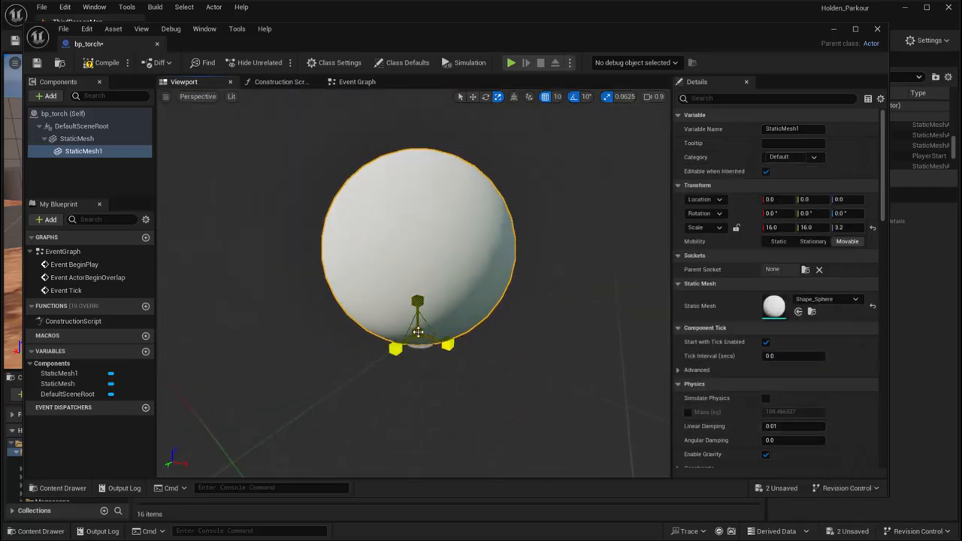
left_click_drag(418, 332, 436, 338)
key("ctrl+z")
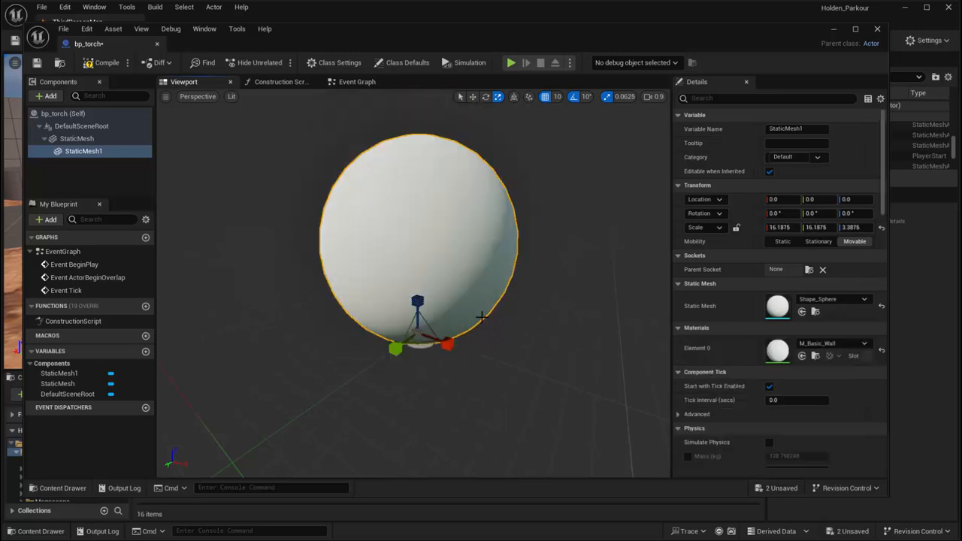
left_click(872, 227)
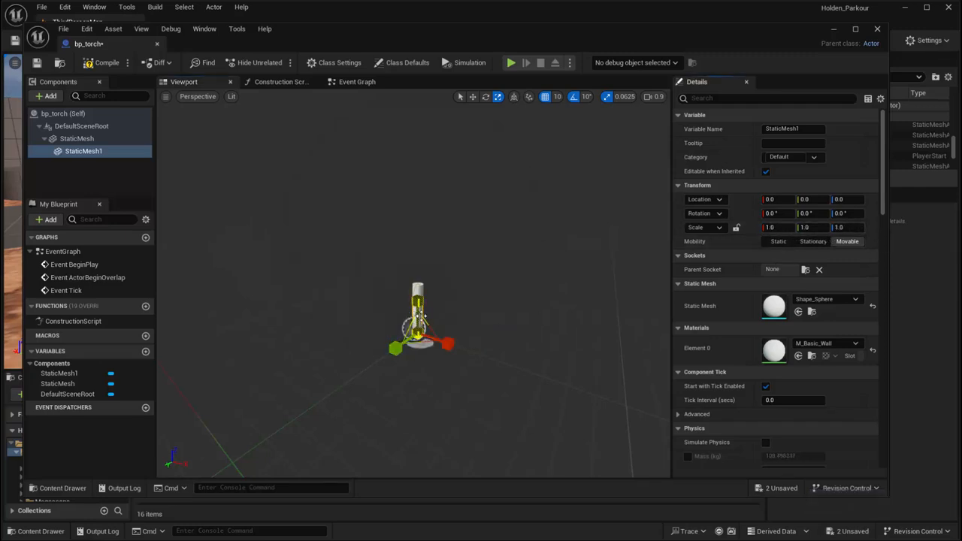
left_click_drag(417, 315, 416, 335)
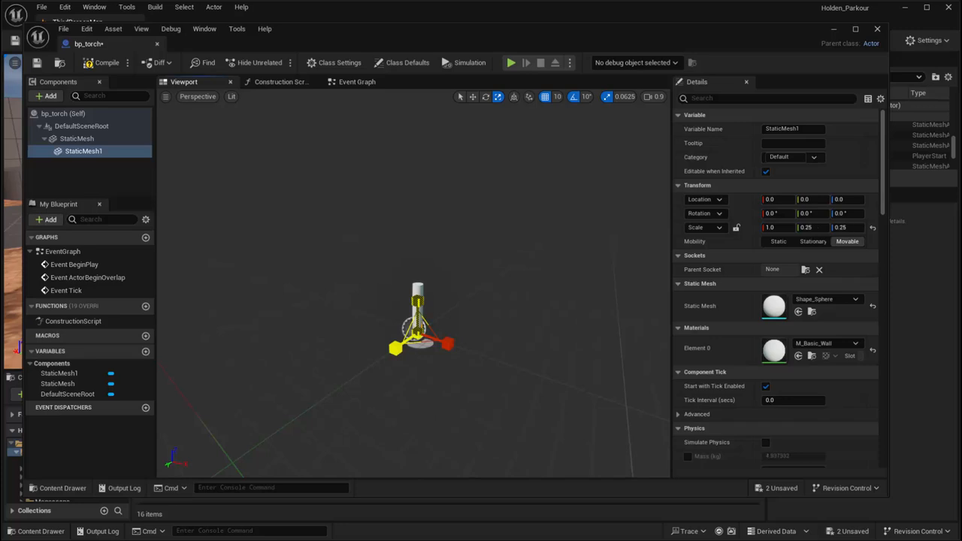
Raise the sphere to Z 96 on top of the cylinder and attach its component directly to DefaultSceneRoot
left_click(473, 96)
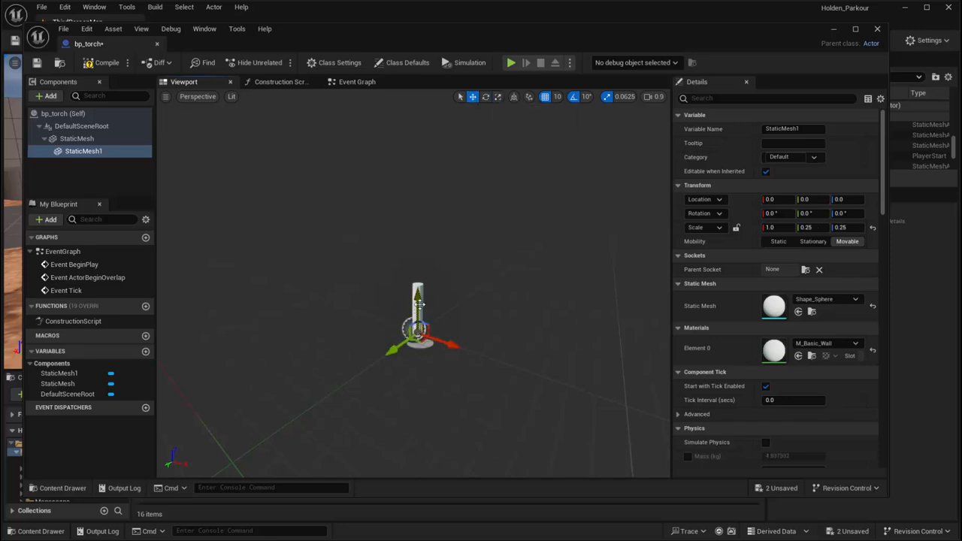
left_click_drag(419, 305, 417, 253)
right_click_drag(423, 287, 472, 308)
key("w")
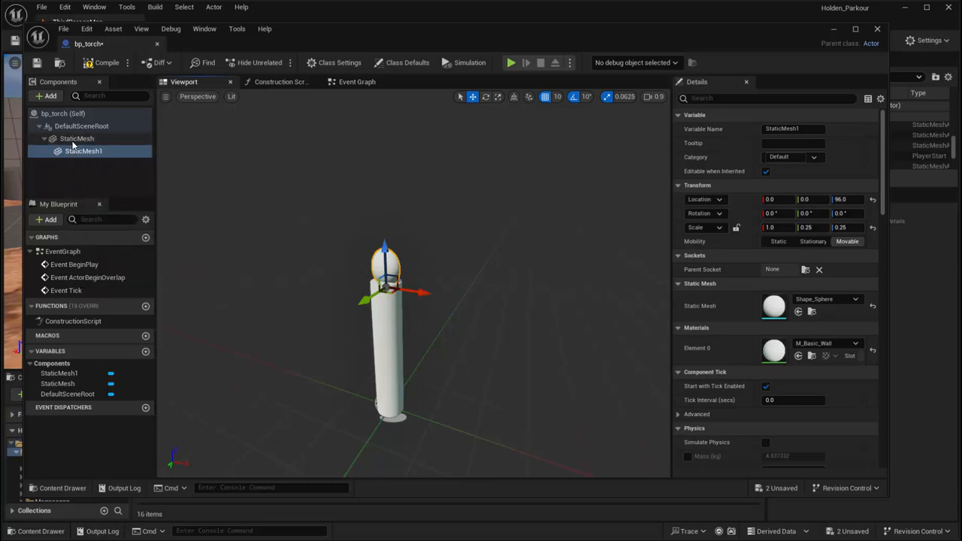
left_click_drag(75, 151, 67, 128)
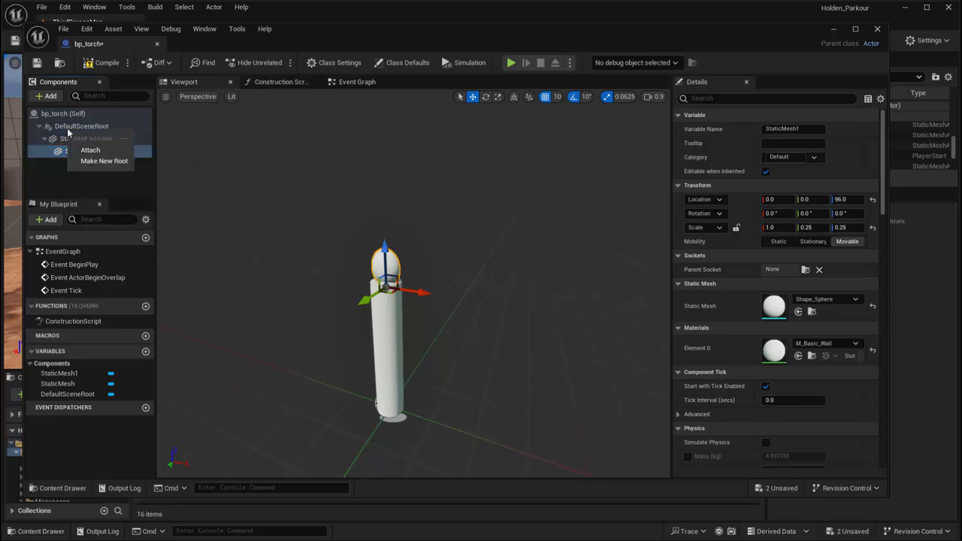
left_click(86, 153)
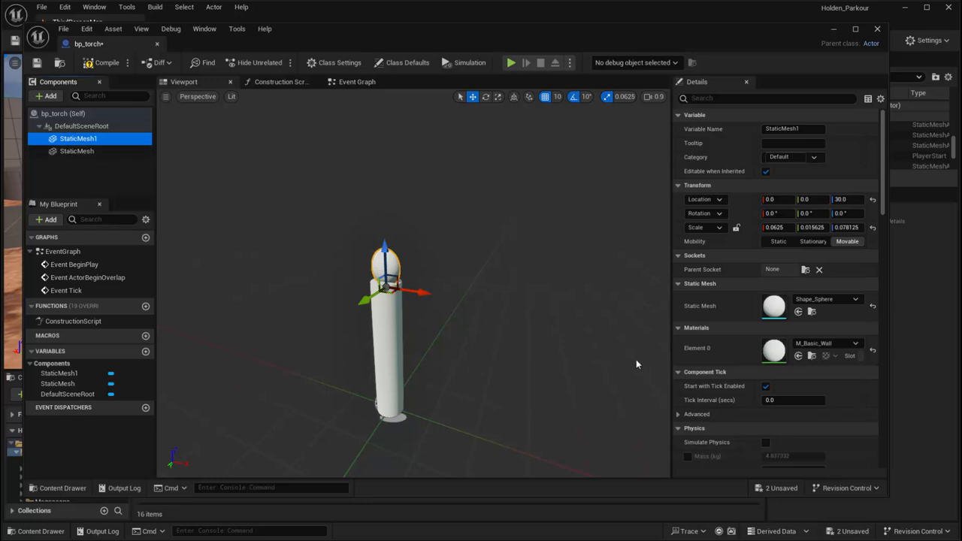
Reset the sphere's scale to its default and shrink it uniformly to 0.125 on all axes
left_click(872, 228)
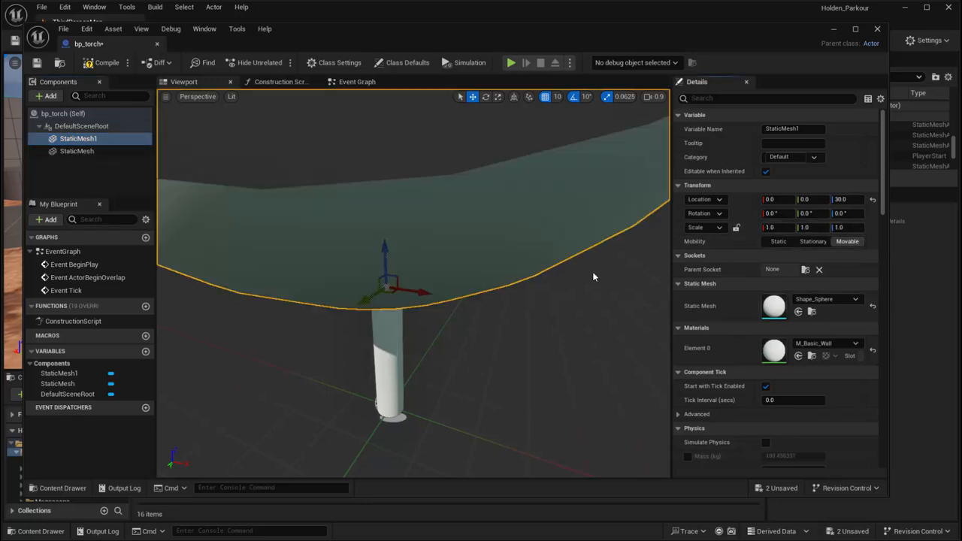
right_click_drag(391, 286, 408, 298)
key("r")
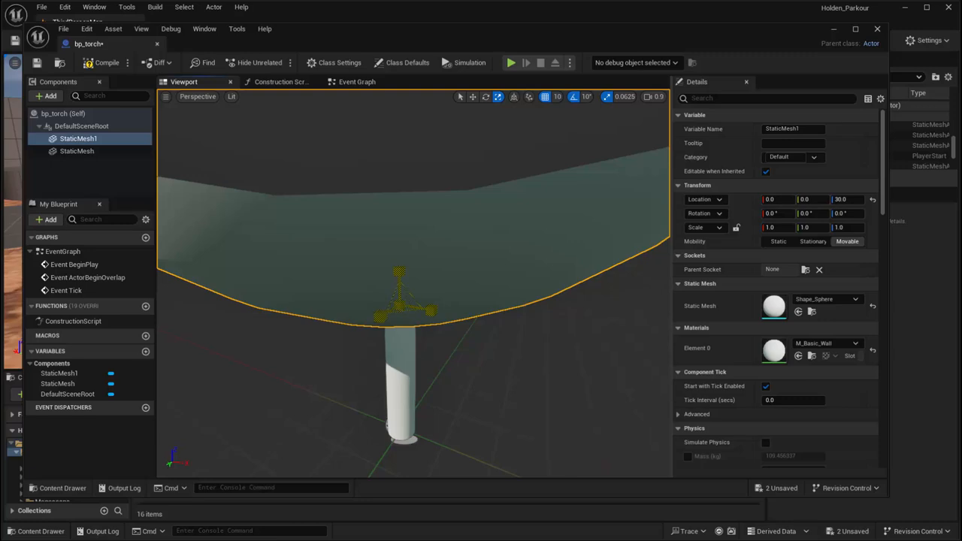
left_click_drag(399, 306, 384, 343)
Turn off grid snapping for movement and lower the sphere onto the cylinder's end, to about Z 26.9
mouse_move(399, 293)
left_mouse_down()
mouse_move(402, 310)
mouse_move(404, 301)
left_mouse_up()
left_click(544, 100)
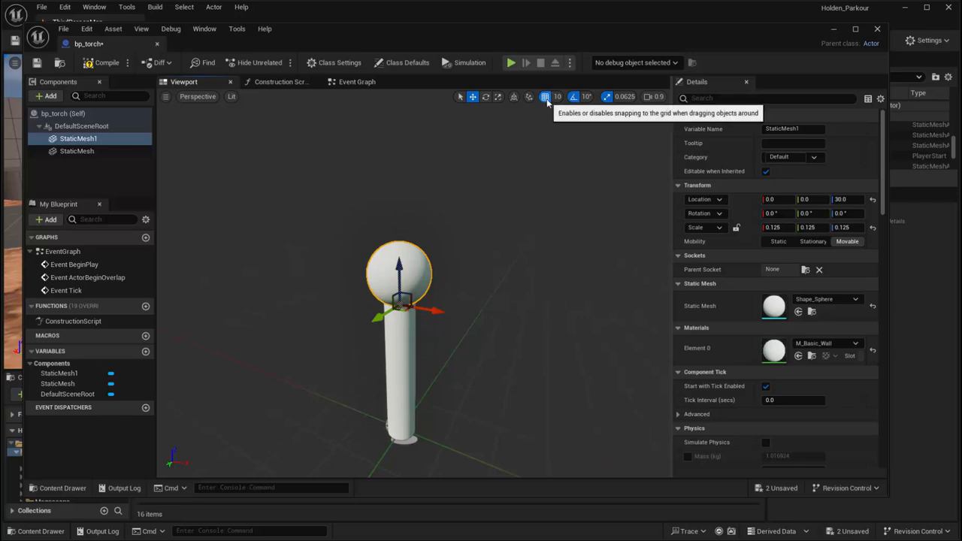
left_click_drag(403, 284, 405, 300)
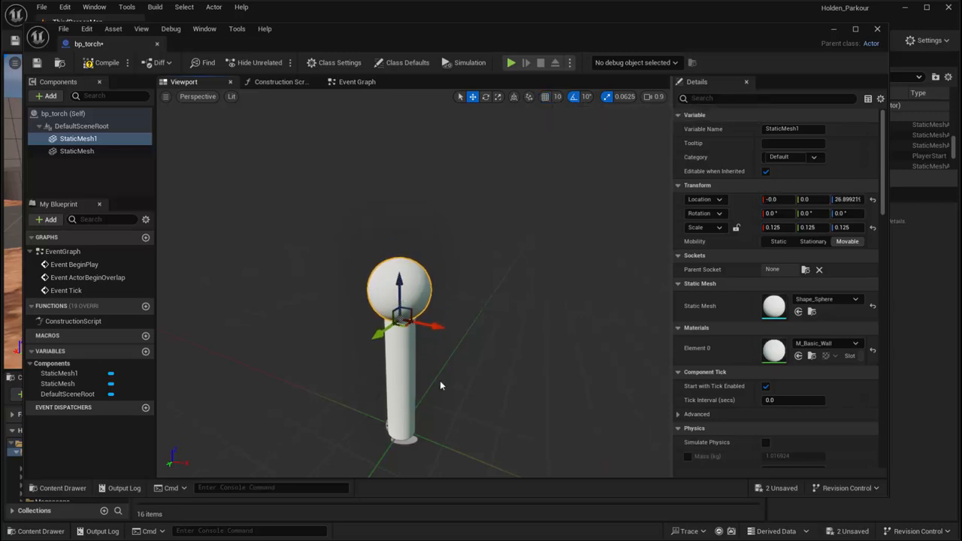
Search the materials for wood and apply M_Wood_Floor_Walnut_Polished to the sphere
right_click_drag(441, 385, 420, 380)
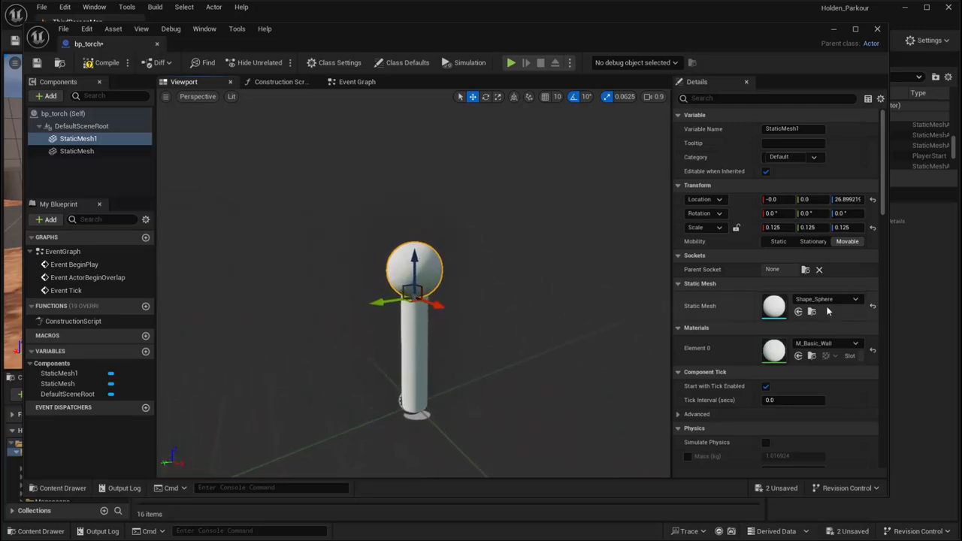
left_click(825, 300)
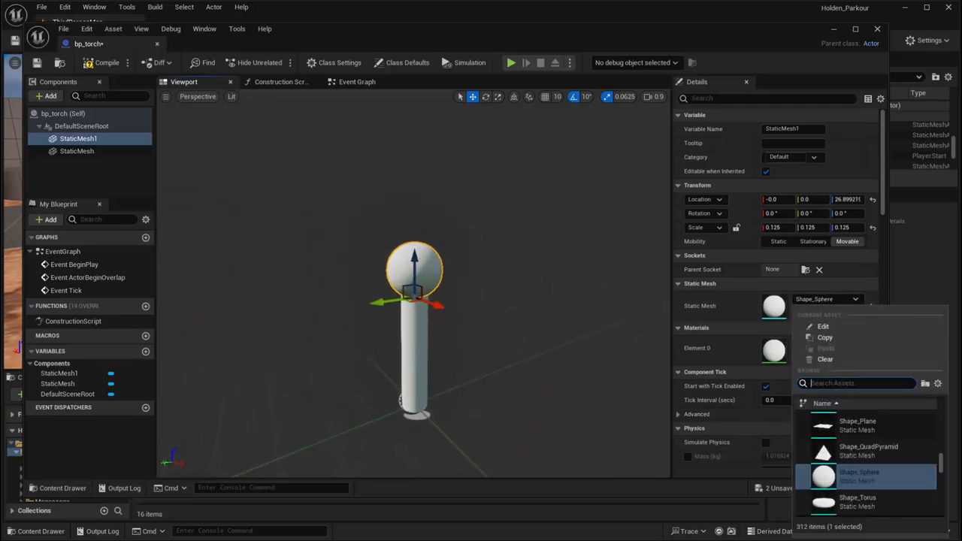
left_click(774, 363)
left_click(825, 343)
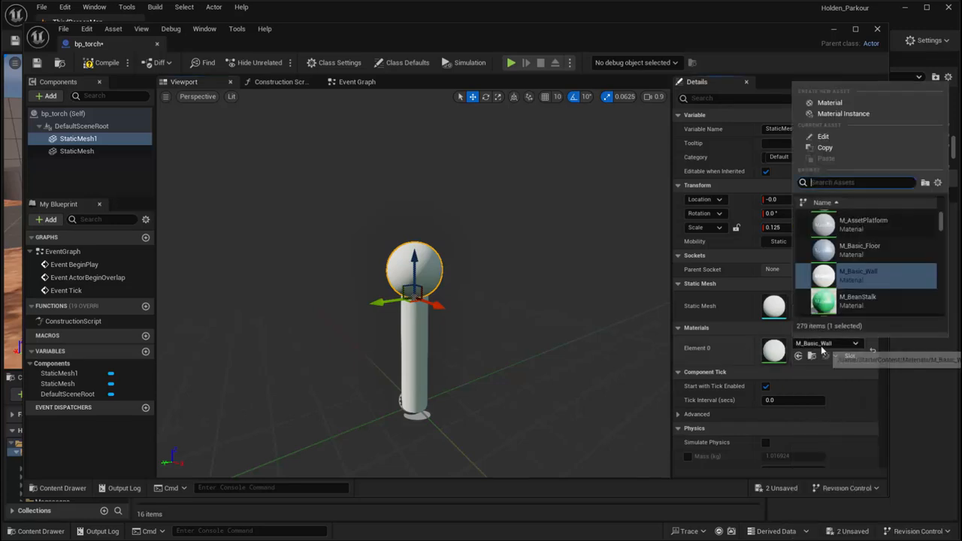
type("w")
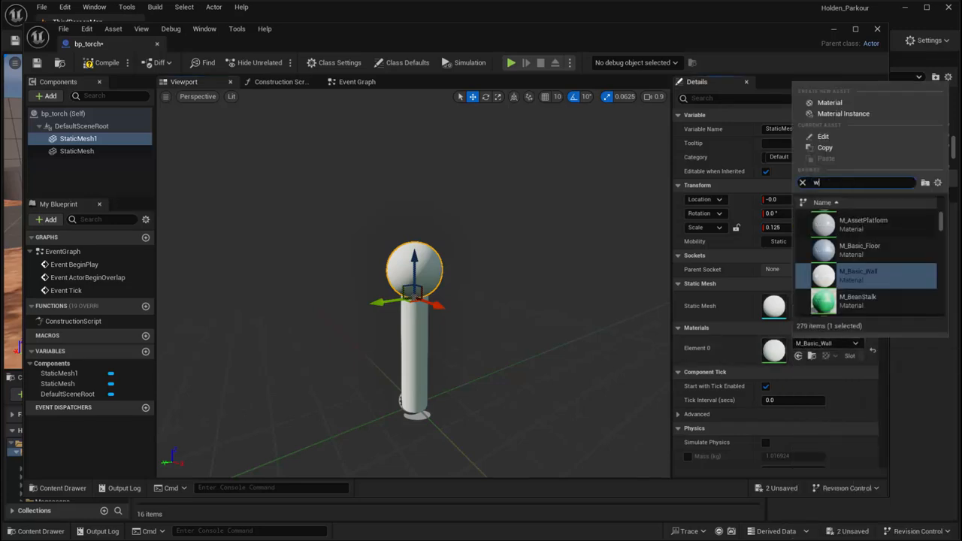
type("ood")
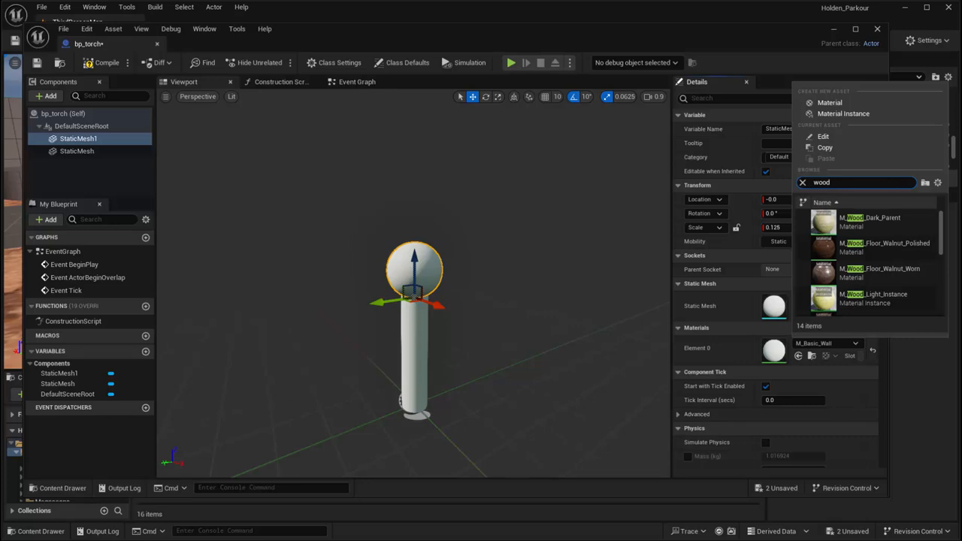
left_click(892, 247)
Select the cylinder handle and give it the M_Wood_Floor_Walnut_Polished material as well
left_click(412, 336)
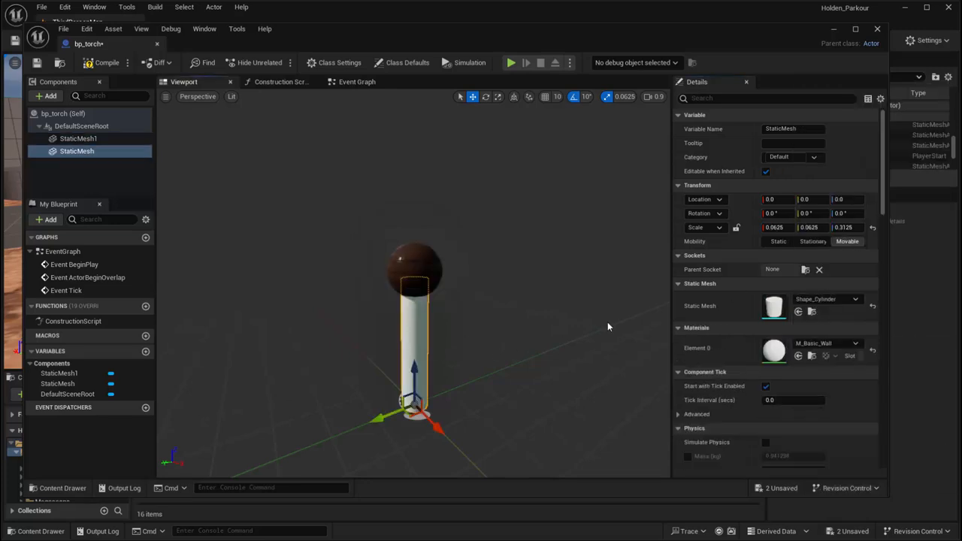
left_click(834, 302)
left_click(834, 300)
left_click(816, 344)
type("w")
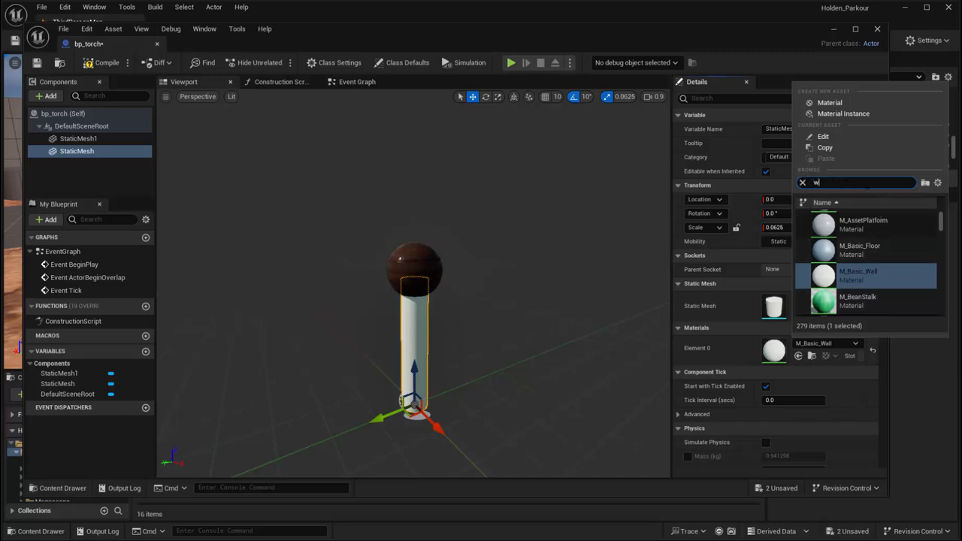
type("ood")
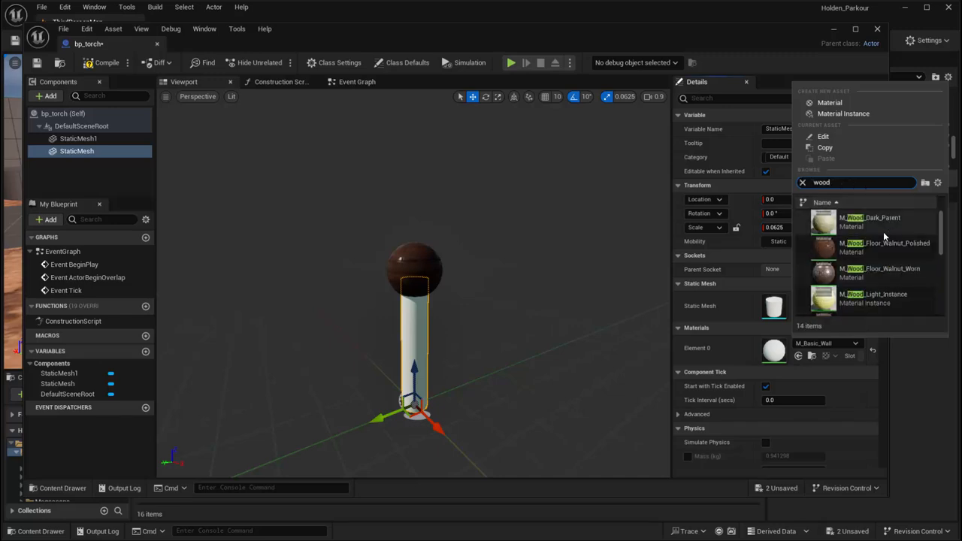
left_click(884, 248)
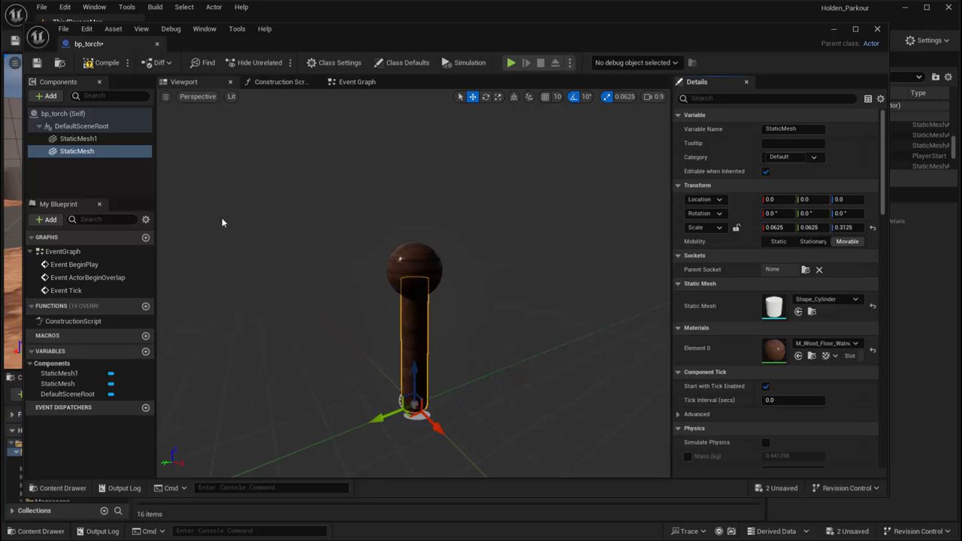
Add a Cascade Particle System component attached directly to DefaultSceneRoot and set its template to P_Fire
left_click(49, 96)
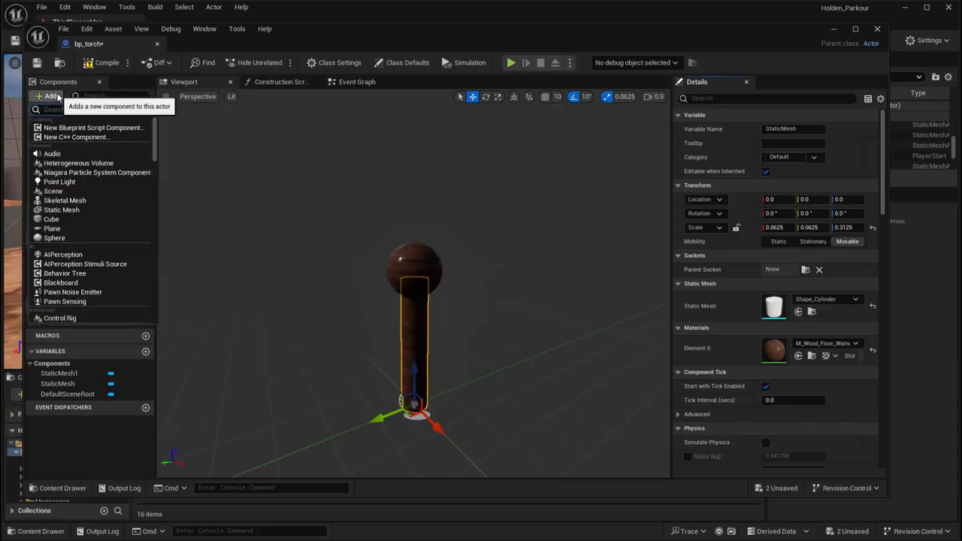
type("part")
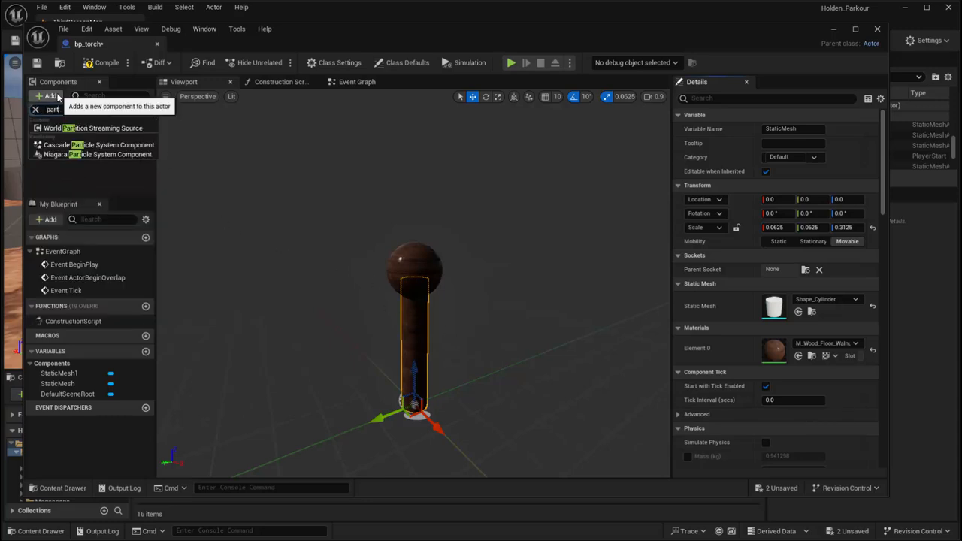
left_click(78, 145)
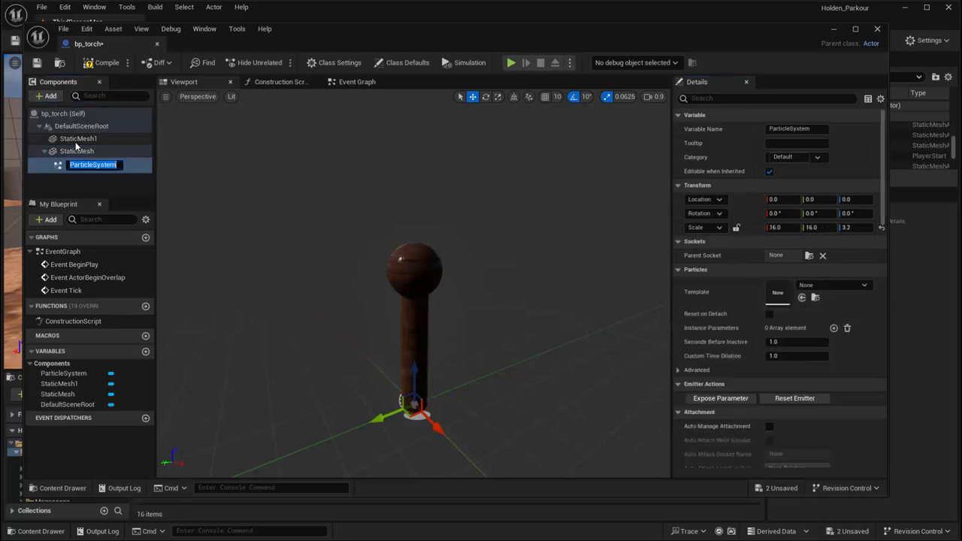
left_click_drag(60, 126, 60, 127)
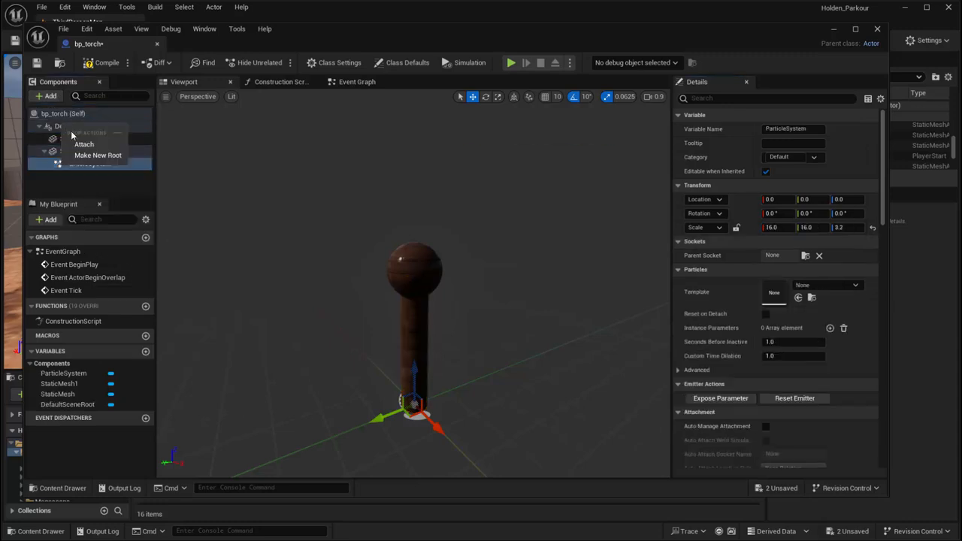
left_click(79, 140)
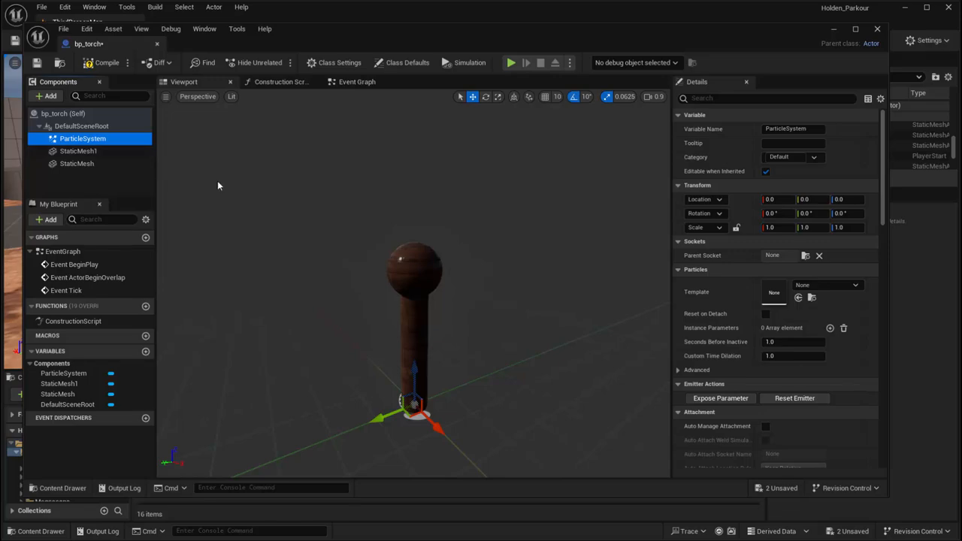
left_click(844, 287)
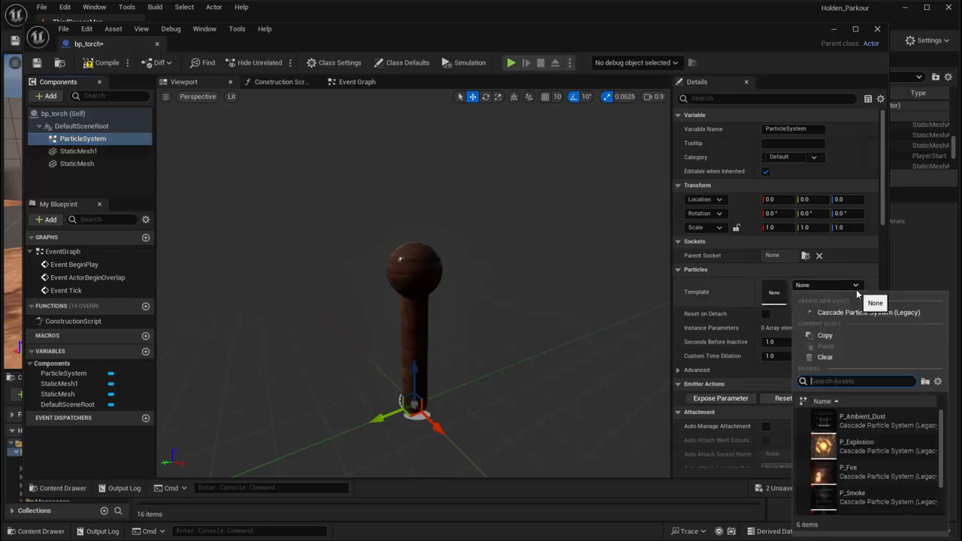
left_click(859, 478)
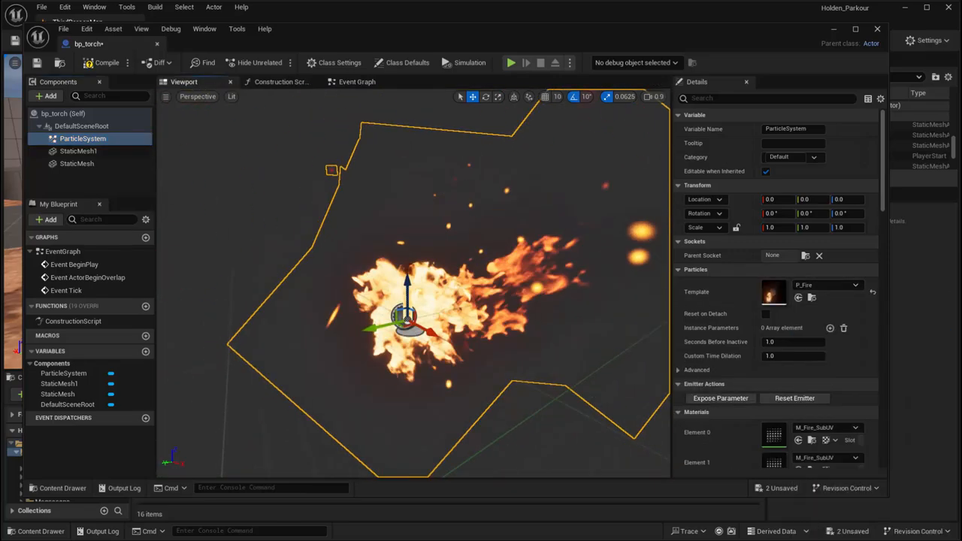
Raise the fire particle system to about Z 35.3 at the torch tip and scale it uniformly to 0.25
left_click_drag(414, 284, 413, 259)
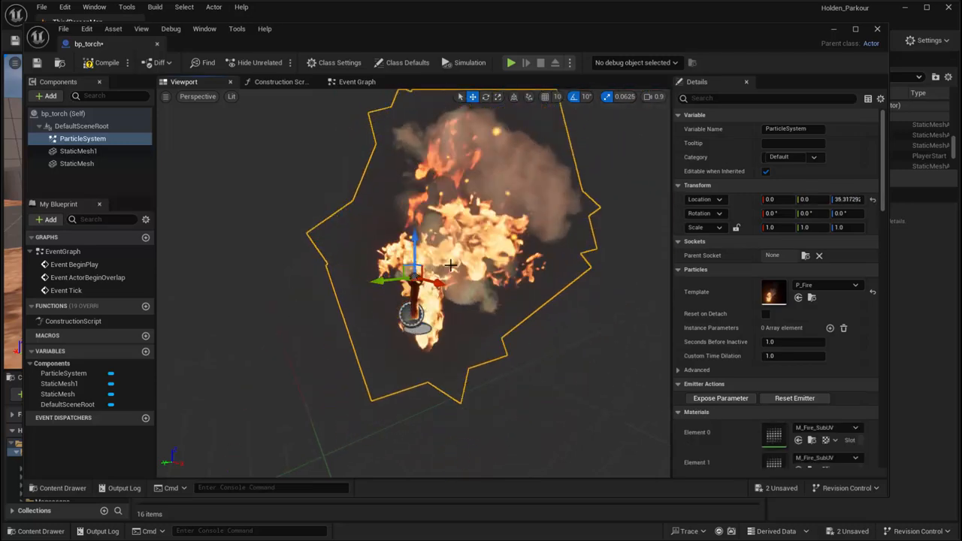
key("r")
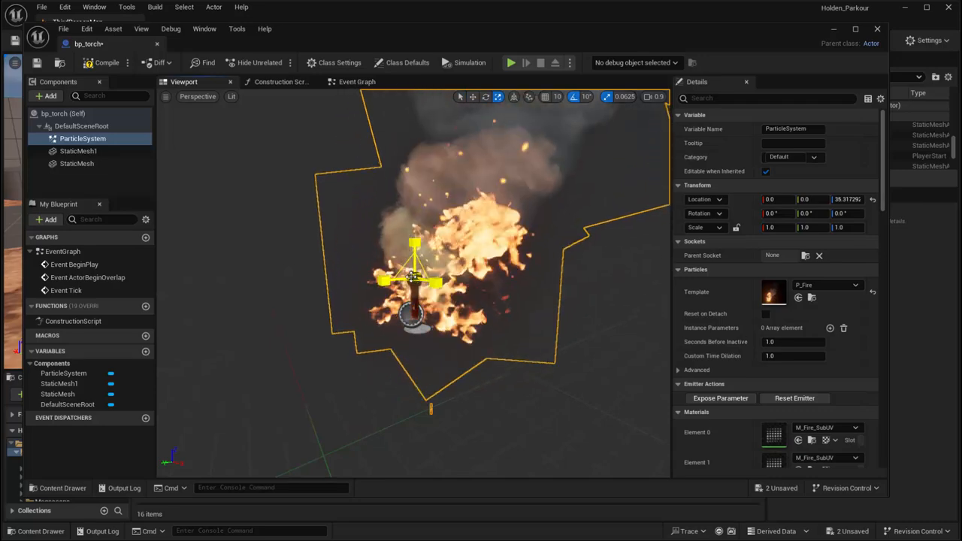
mouse_move(414, 277)
left_mouse_down()
mouse_move(401, 289)
mouse_move(412, 280)
left_mouse_up()
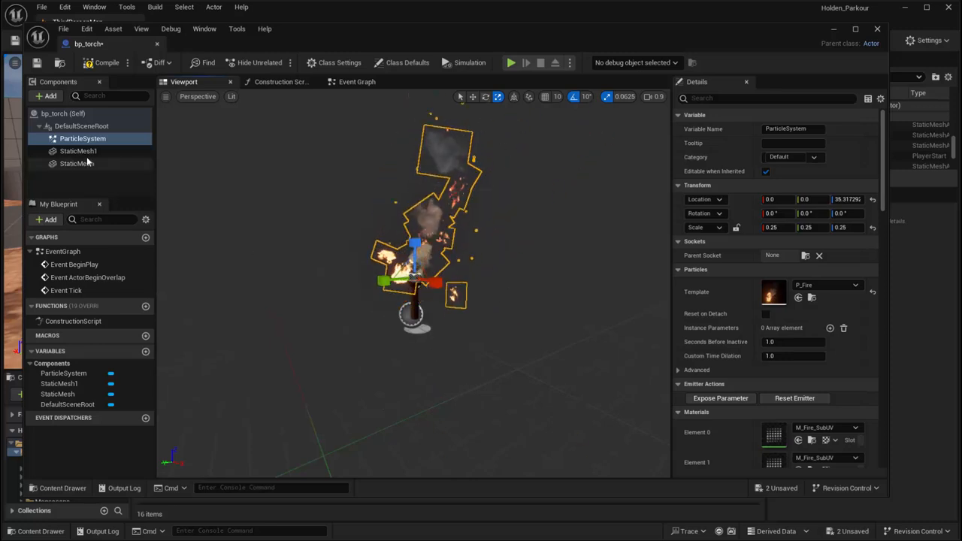
Add a Point Light component attached directly to DefaultSceneRoot and raise it above the torch tip to about Z 58.6
left_click(46, 96)
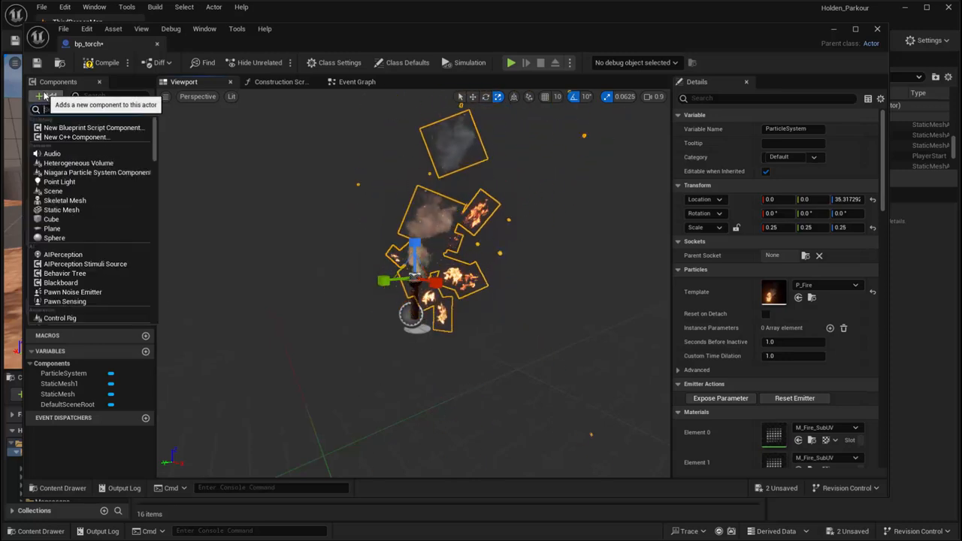
left_click(59, 182)
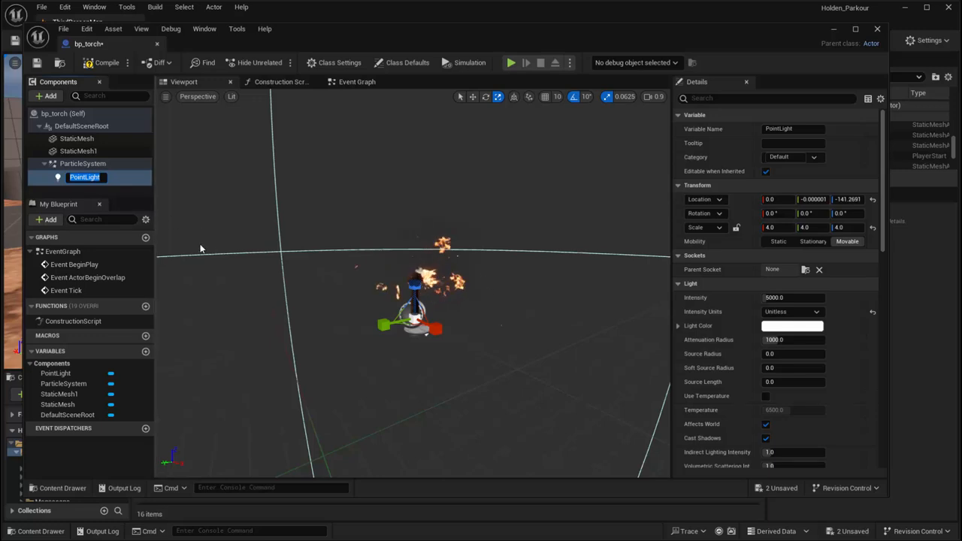
left_click_drag(80, 176, 66, 128)
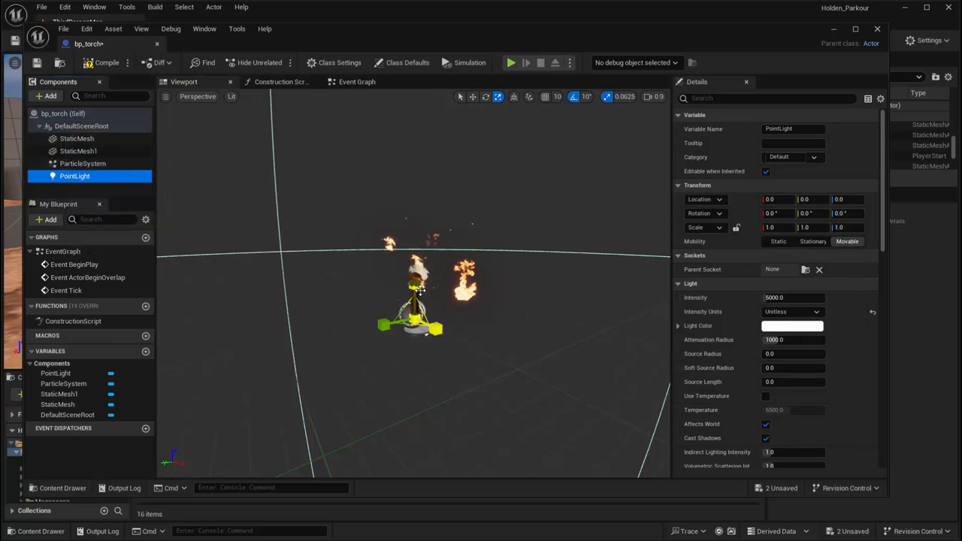
right_click_drag(420, 291, 414, 285)
key("w")
left_click_drag(422, 304, 419, 261)
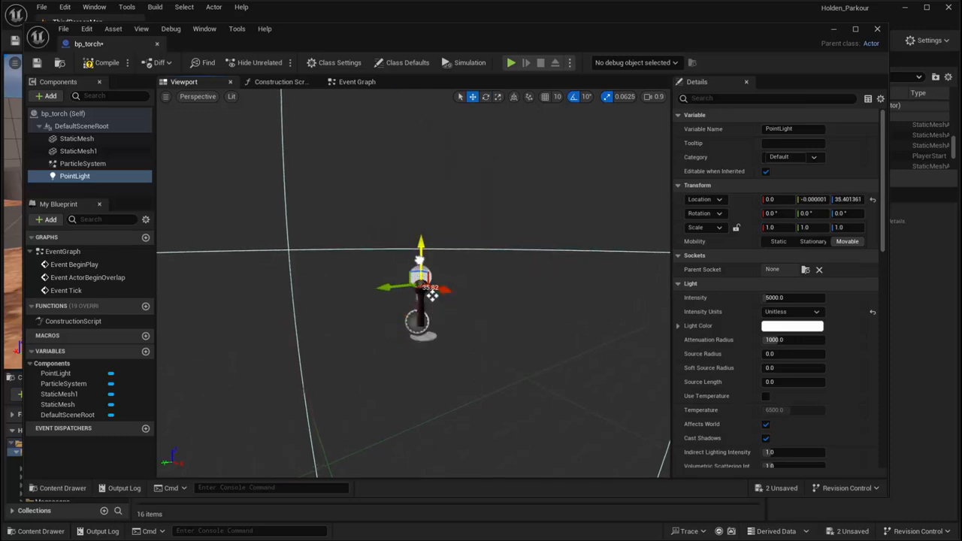
Set the point light's colour to a slightly darkened warm yellow-orange, hex sRGB EDCB66FF
left_click(772, 328)
left_click(623, 384)
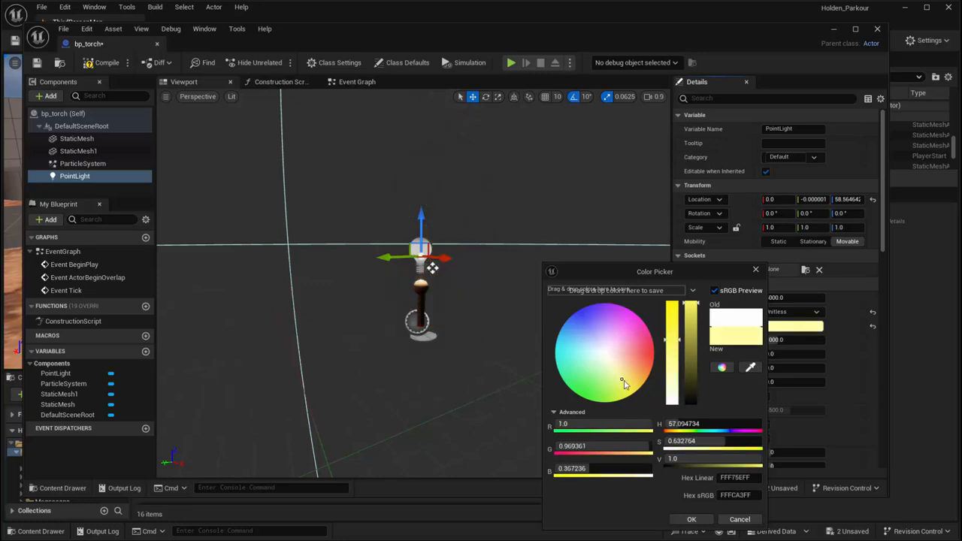
left_click_drag(623, 388, 637, 382)
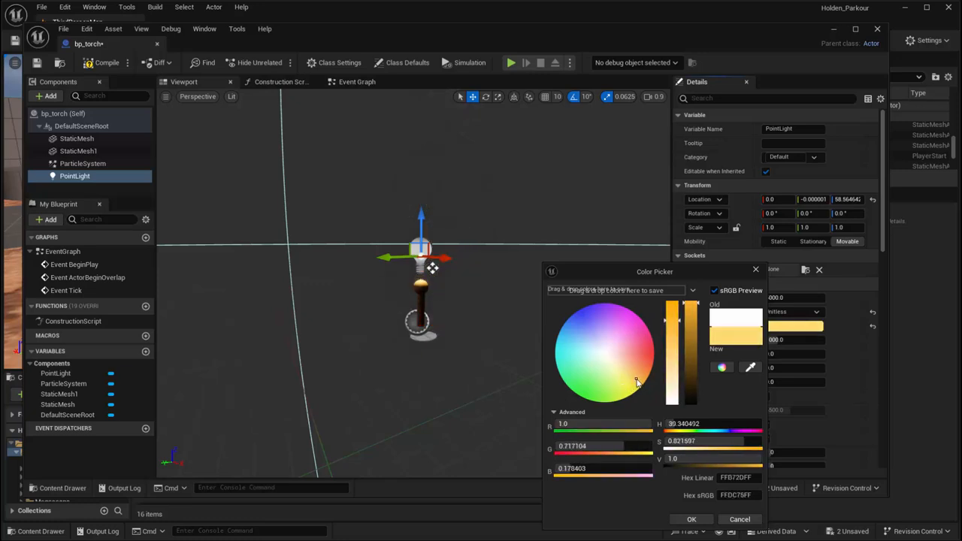
left_click_drag(695, 316, 699, 340)
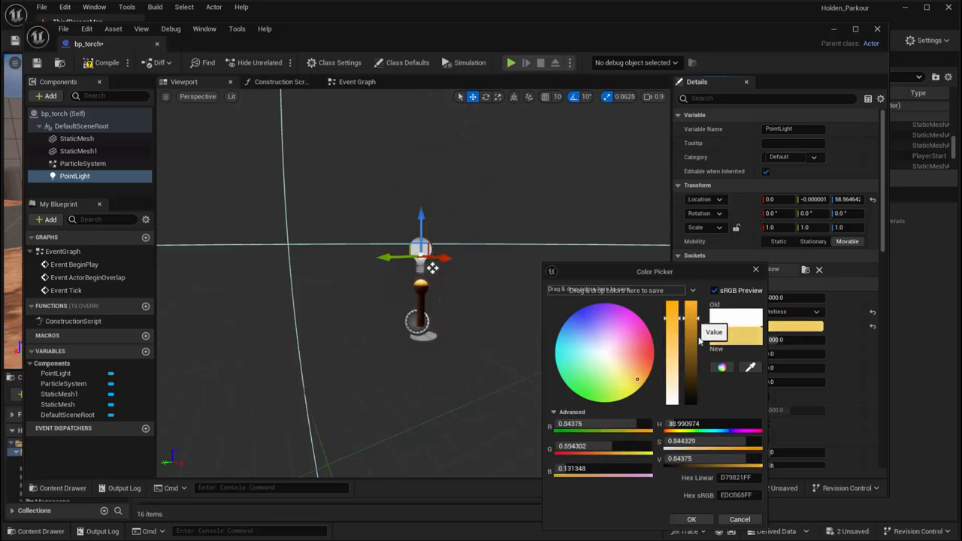
left_click(697, 518)
Compile and save the bp_torch Blueprint, and close its editor
right_click_drag(461, 188, 518, 188)
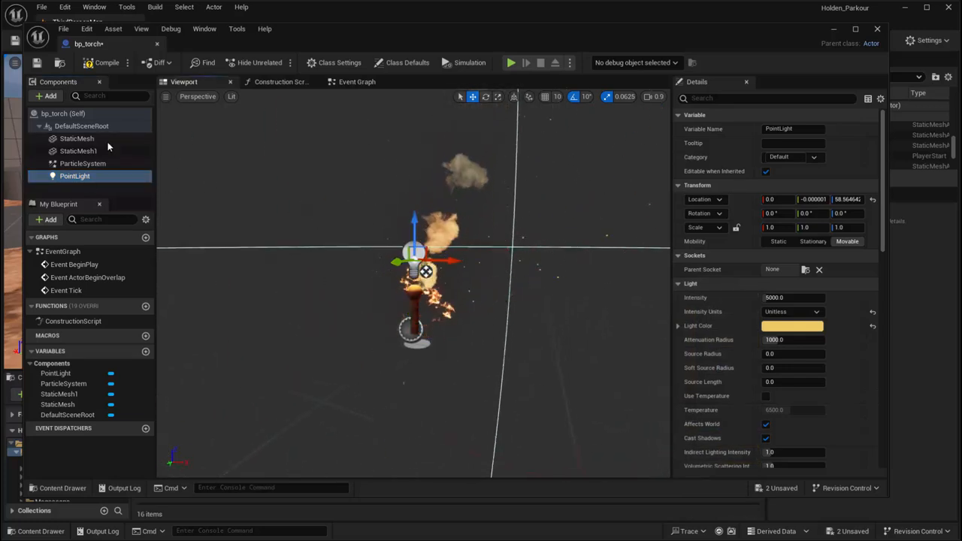
left_click(104, 64)
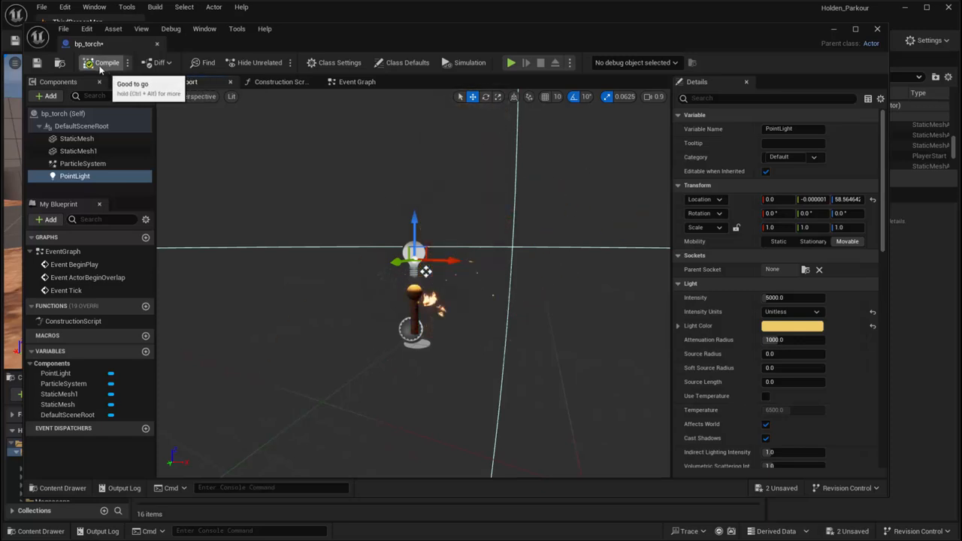
left_click(36, 63)
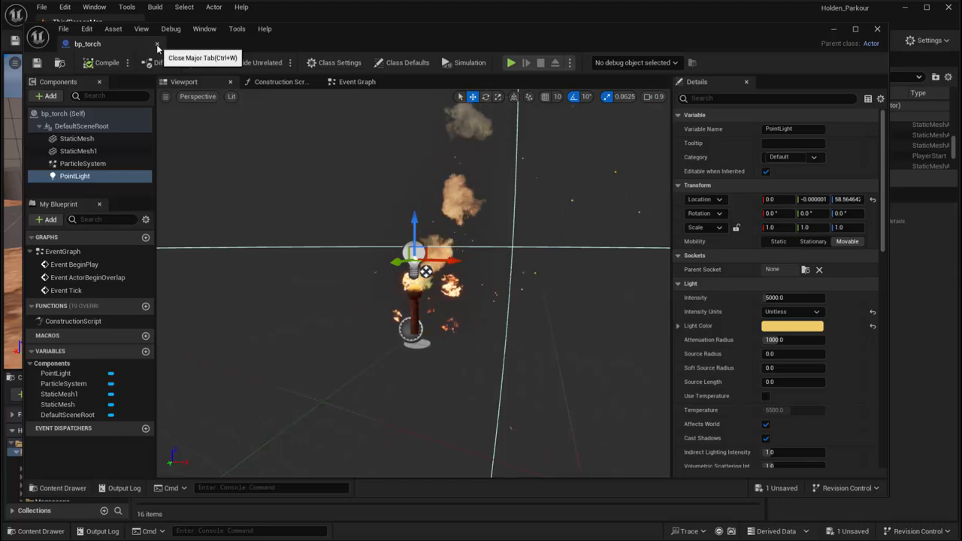
left_click(156, 44)
Open the Blueprints folder and place a bp_torch instance on the ground in ThirdPersonMap
double_click(170, 455)
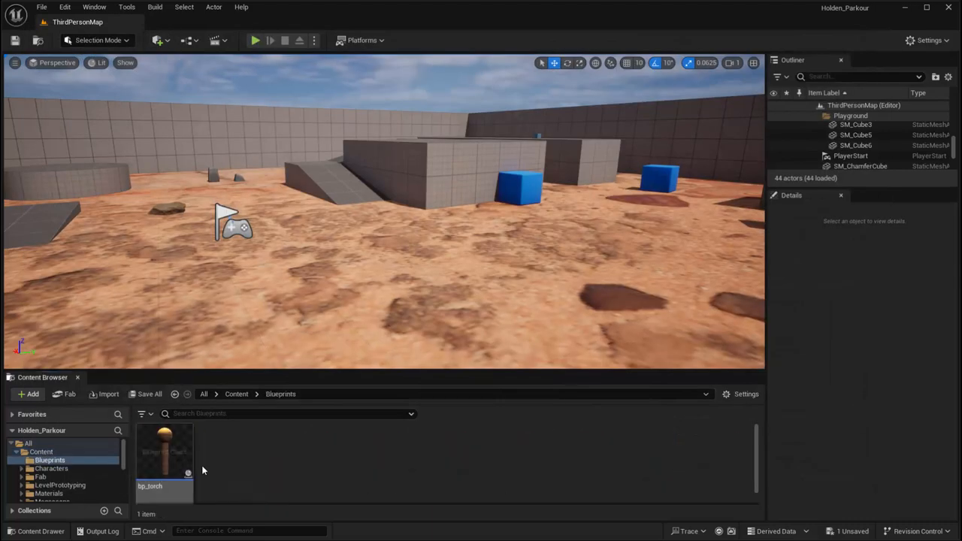
left_click_drag(168, 463, 157, 259)
right_click_drag(269, 298, 149, 311)
key("w")
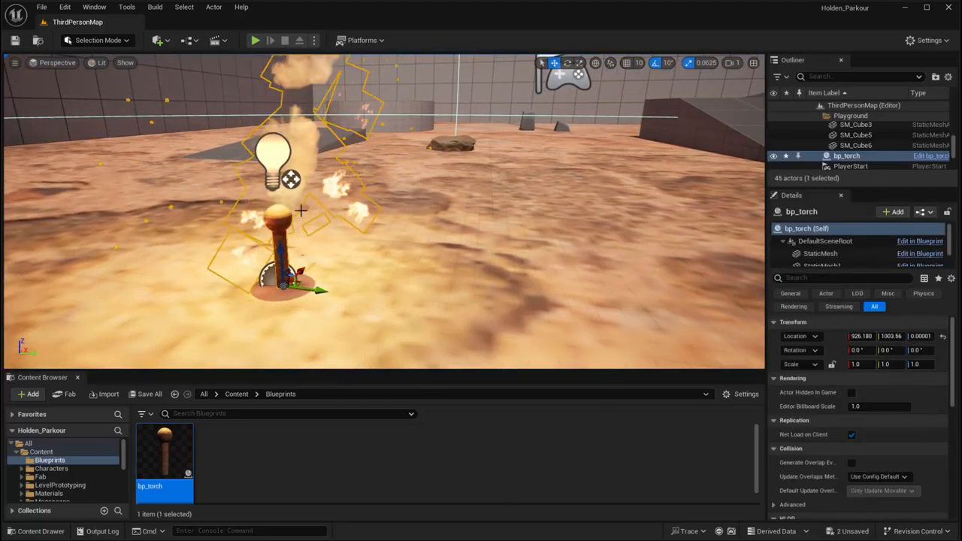
Place two more bp_torch instances on the ground, either side of the first, at about X 860, Y 1249 and X 896, Y 834
key("s")
right_click_drag(309, 226, 365, 270)
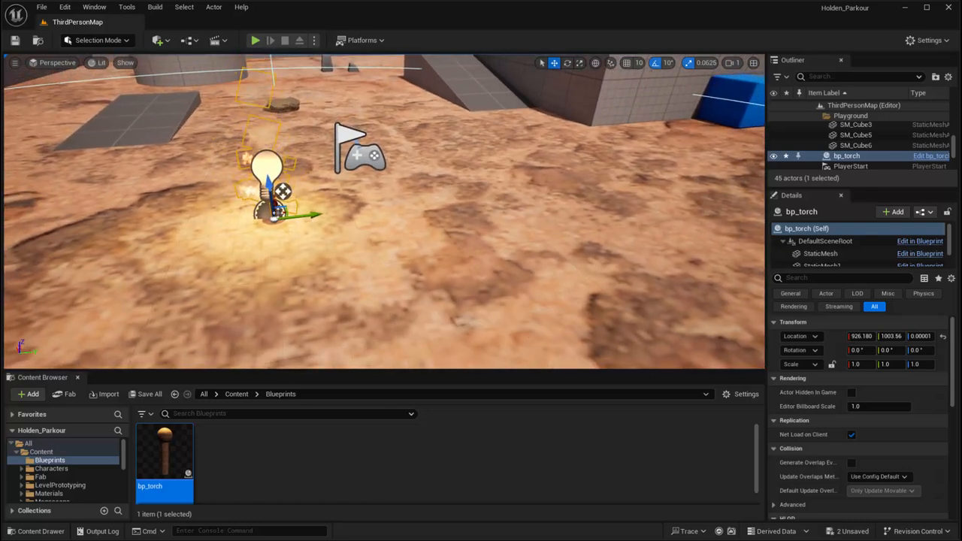
left_click_drag(169, 454, 481, 214)
left_click_drag(164, 354, 107, 244)
right_click_drag(477, 224, 440, 226)
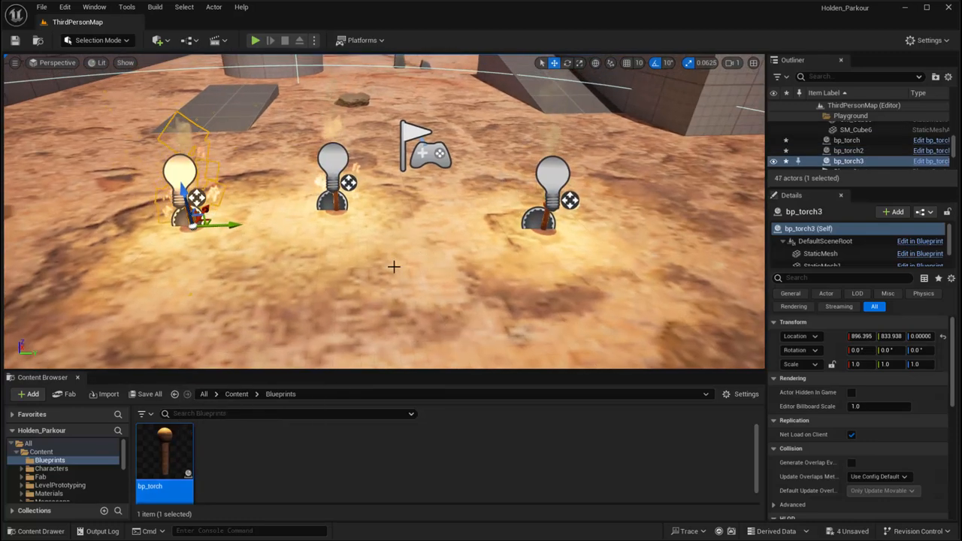
Open the bp_torch Blueprint, view the assembled torch in its 3D preview, and close the Blueprint editor
double_click(182, 455)
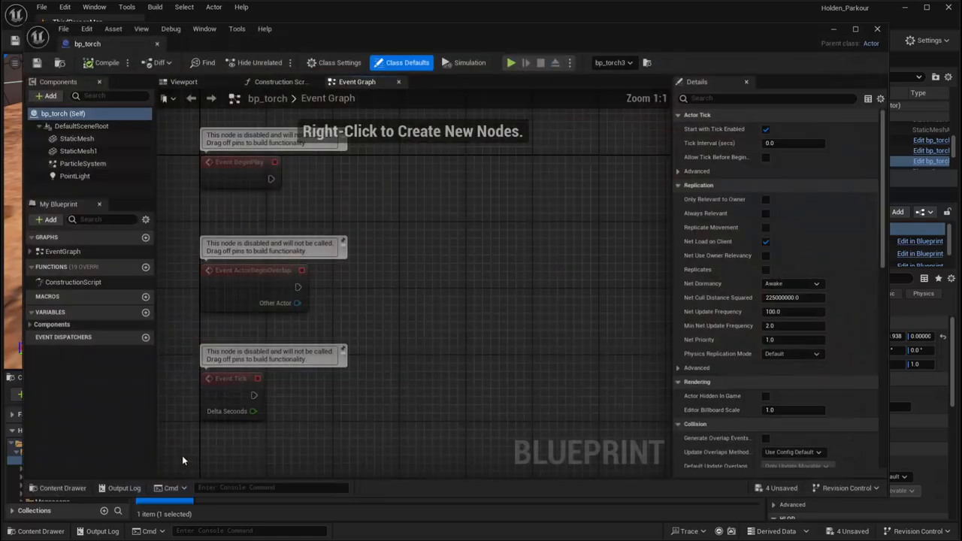
left_click(185, 82)
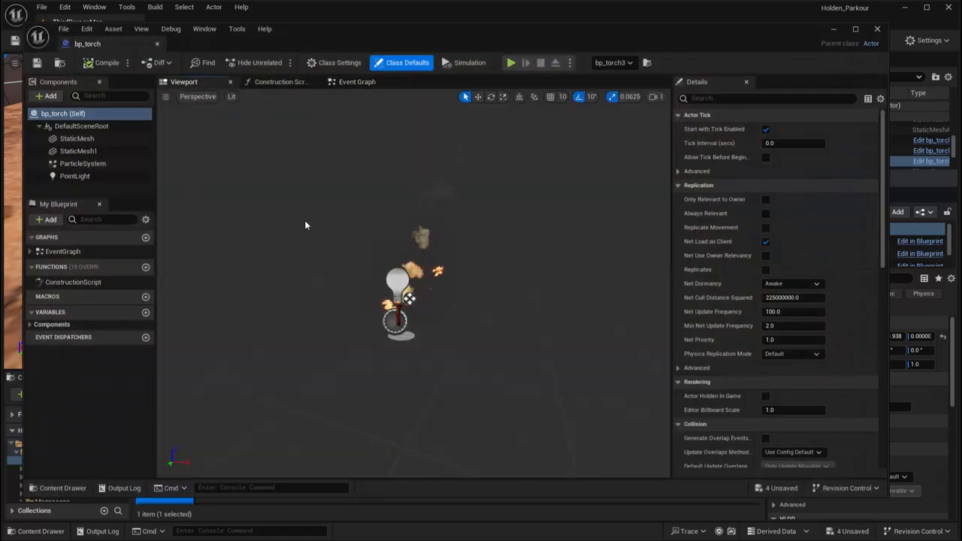
left_click(158, 43)
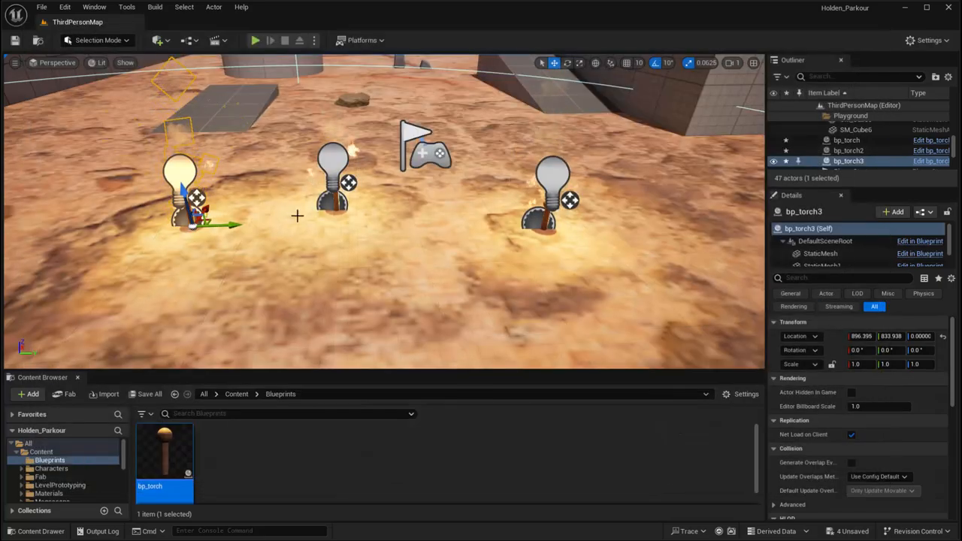
Select the bp_torch2 instance in the level and set its StaticMesh handle's material to M_Wood_Dark_Parent
right_click_drag(459, 244, 575, 242)
key("w")
left_click(390, 214)
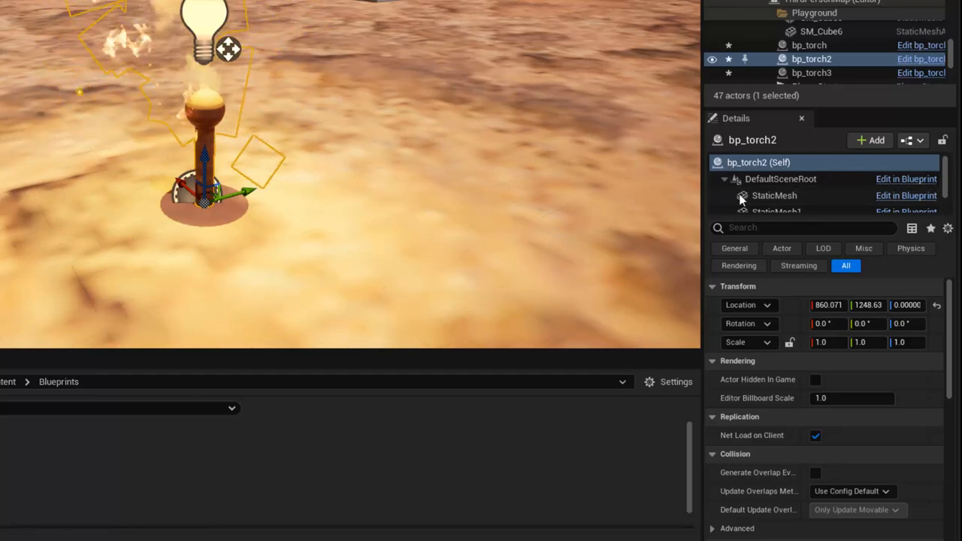
left_click_drag(789, 218, 787, 264)
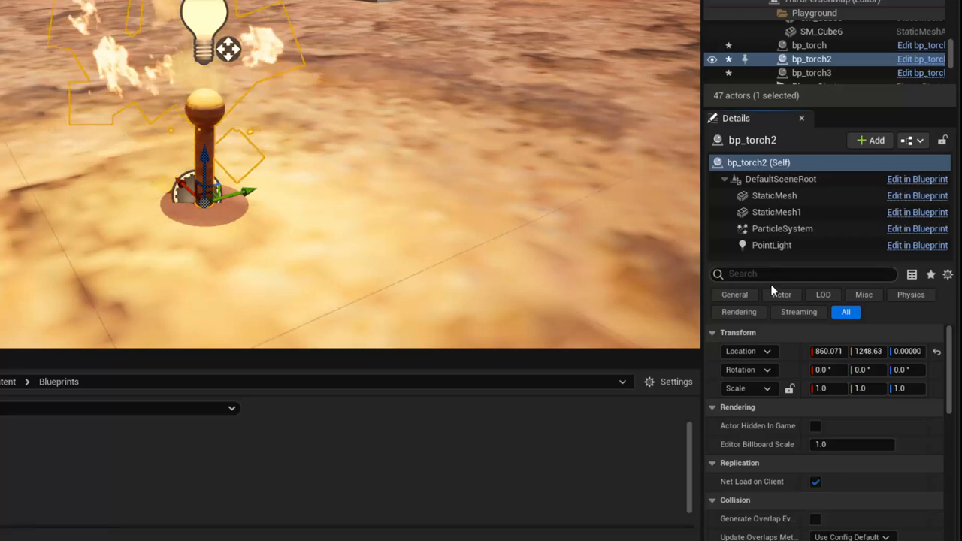
left_click(789, 198)
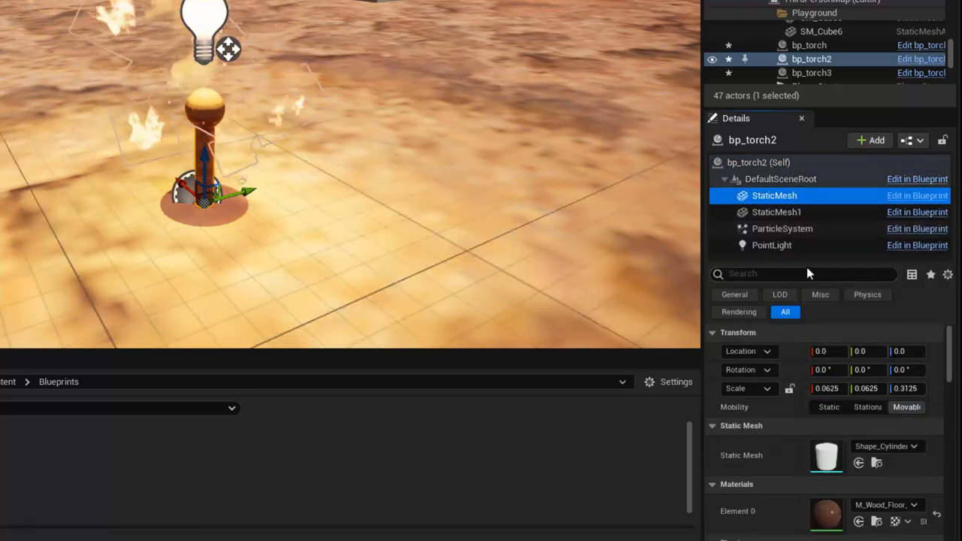
left_click_drag(809, 262, 818, 238)
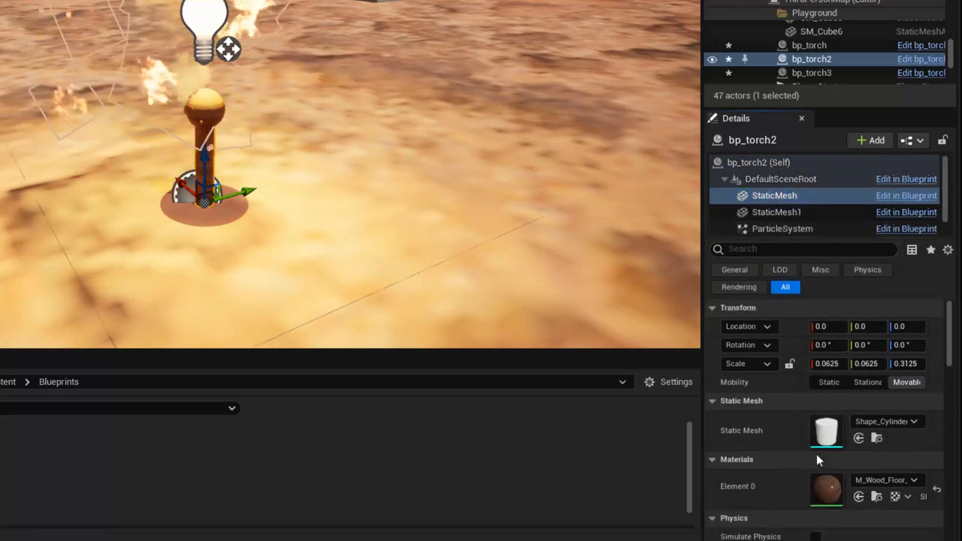
left_click(883, 480)
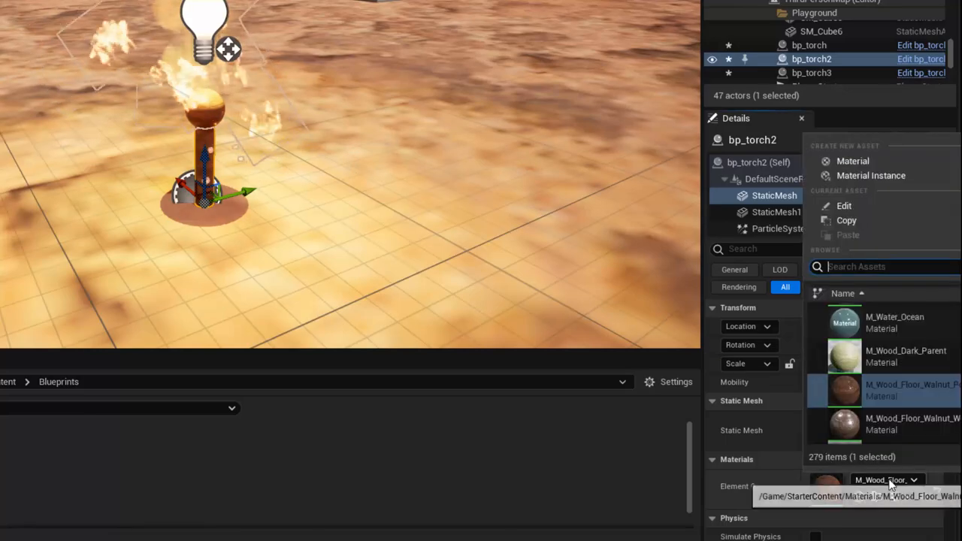
left_click(891, 352)
Set the material of bp_torch2's StaticMesh1 sphere tip to M_Wood_Light_Instance
left_click(785, 214)
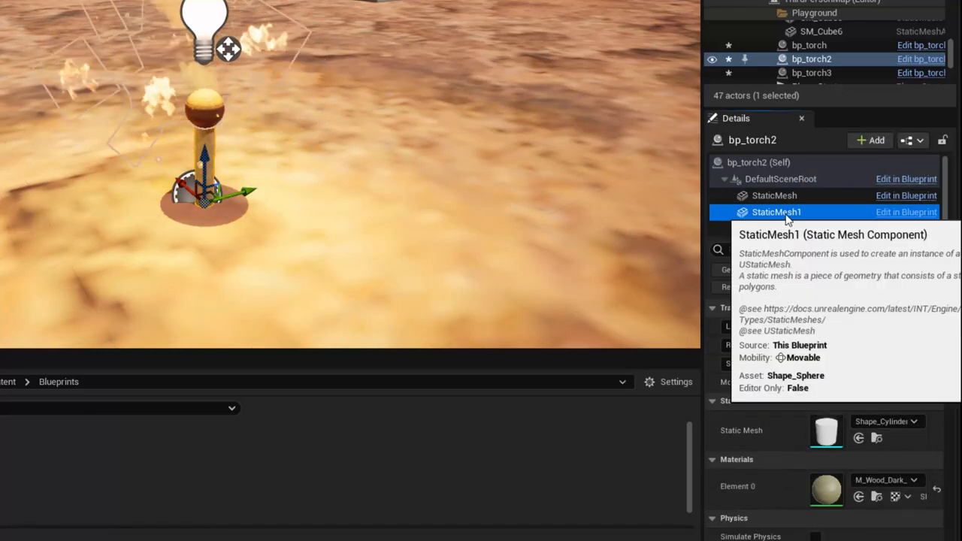
left_click(882, 478)
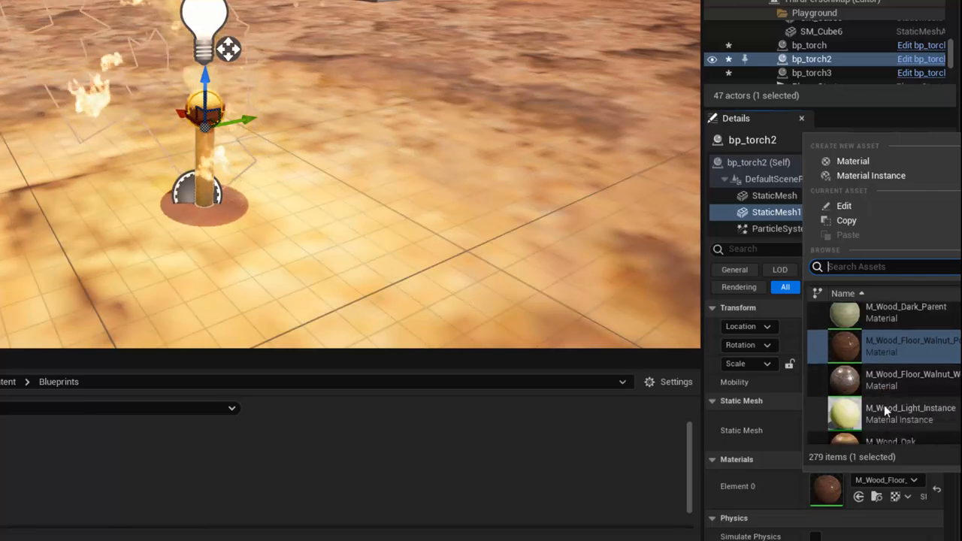
left_click(884, 405)
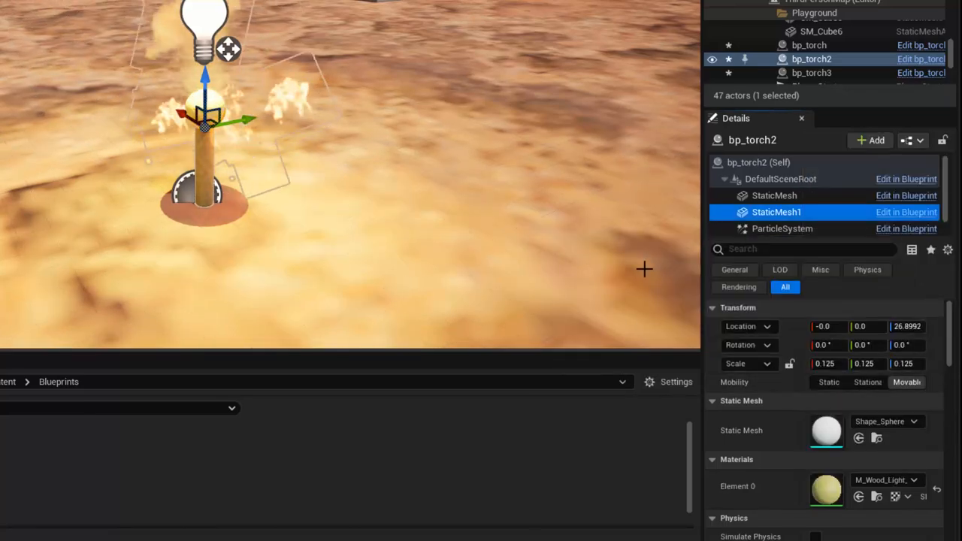
Change the light colour of bp_torch2's PointLight component to blue-violet, hex sRGB 7578EDFF
left_click(797, 229)
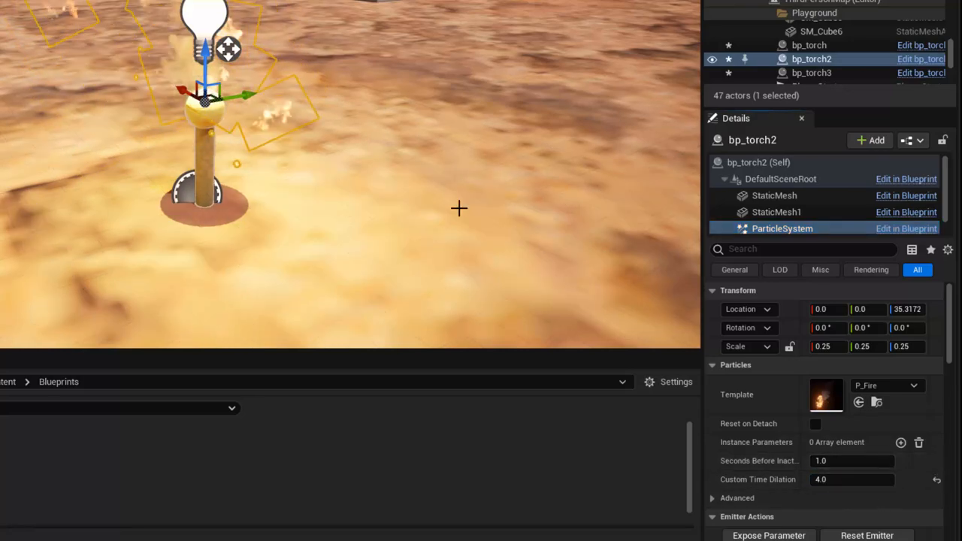
right_click_drag(459, 209, 432, 191)
key("s")
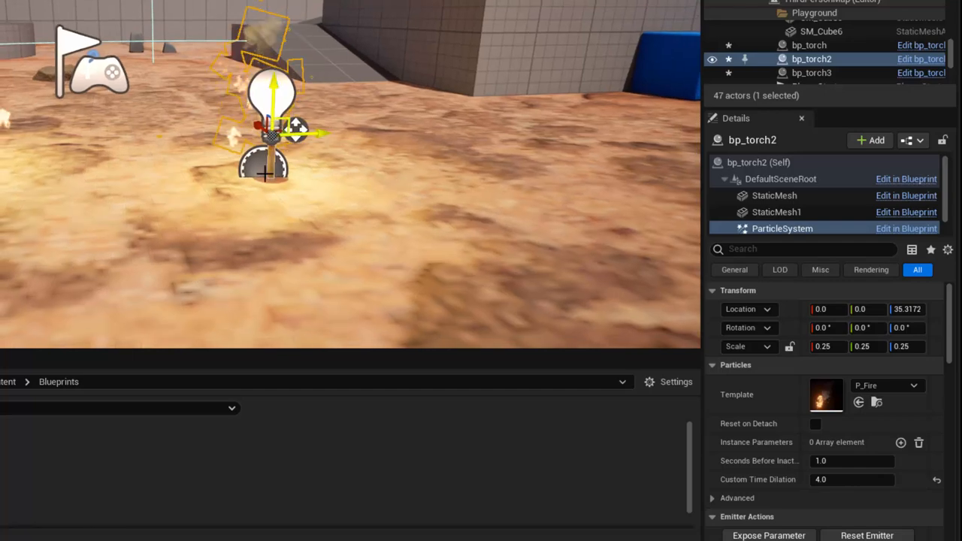
scroll(719, 225, "down", 1)
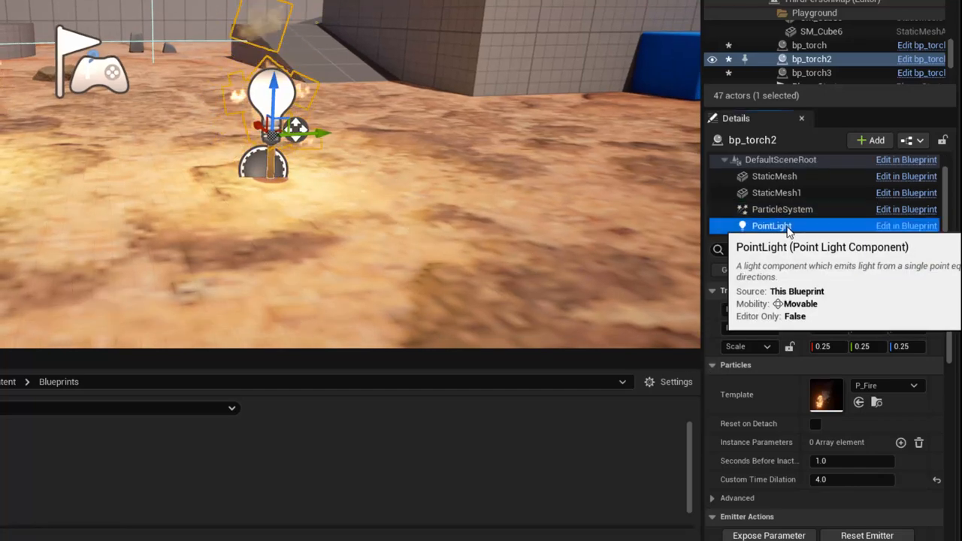
left_click(782, 224)
left_click(855, 438)
left_click(609, 291)
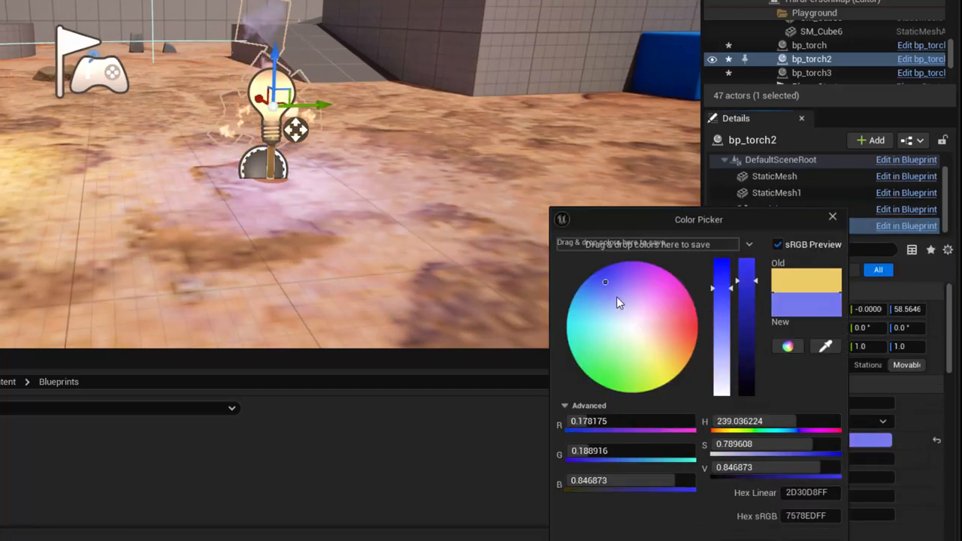
left_click(781, 540)
right_click_drag(378, 264, 374, 285)
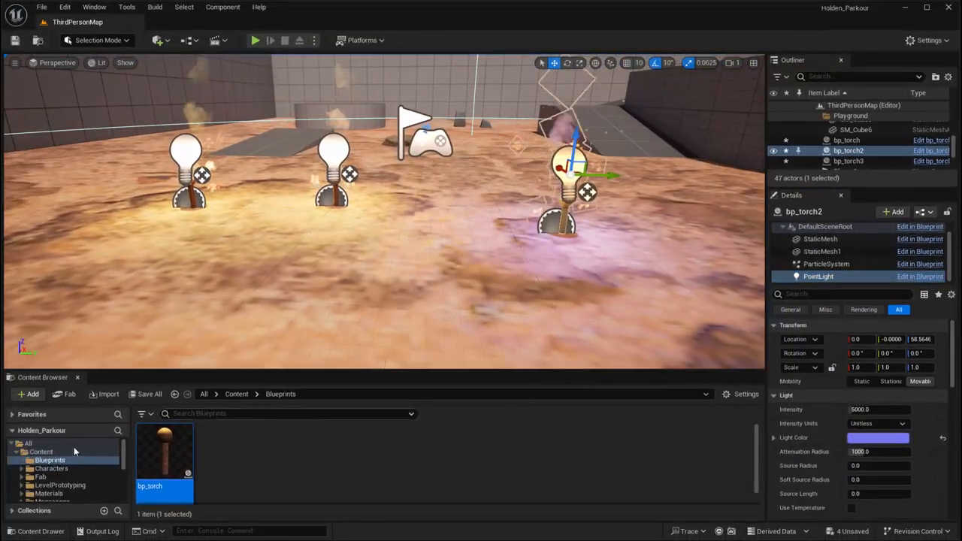
Place a fourth bp_torch instance on the ground at about X 751, Y 834
left_click_drag(161, 453, 87, 254)
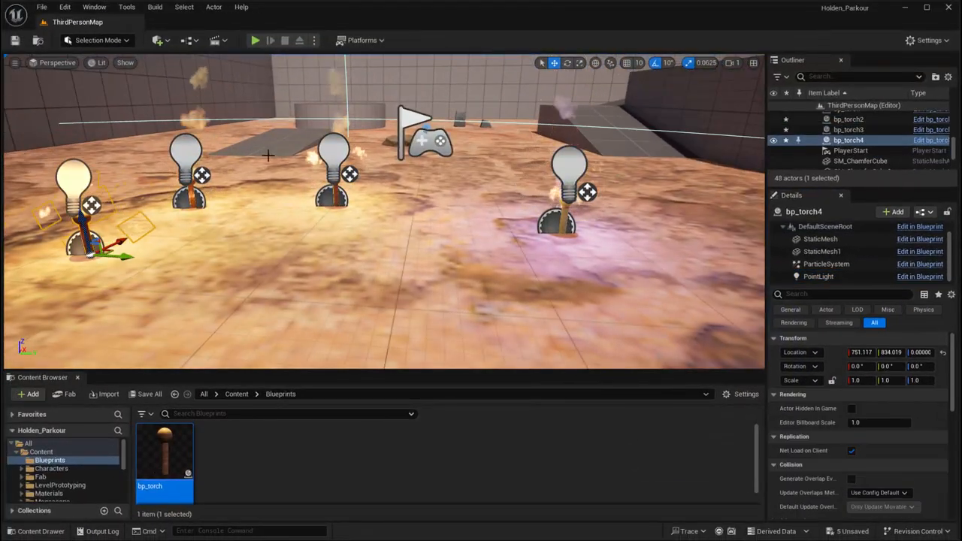
right_click_drag(133, 223, 196, 226)
right_click_drag(435, 196, 385, 185)
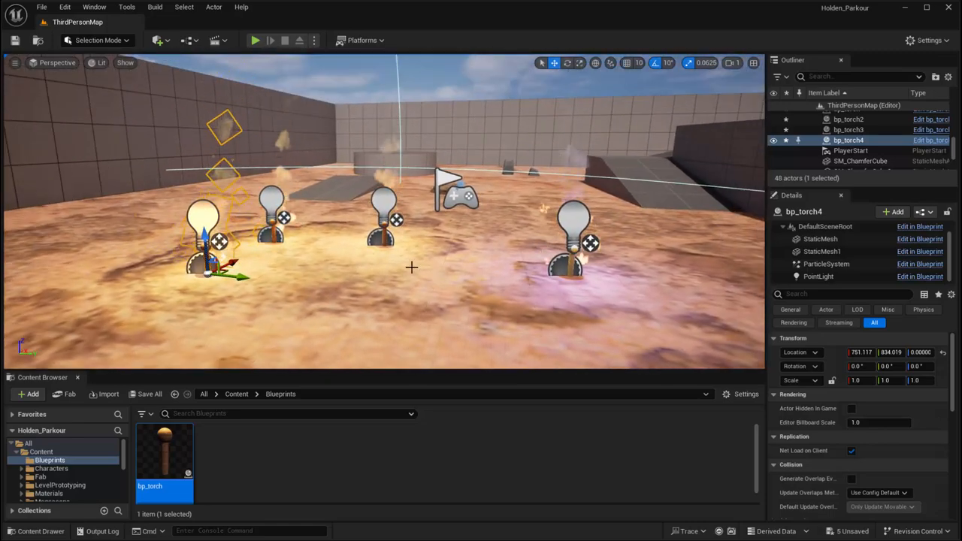